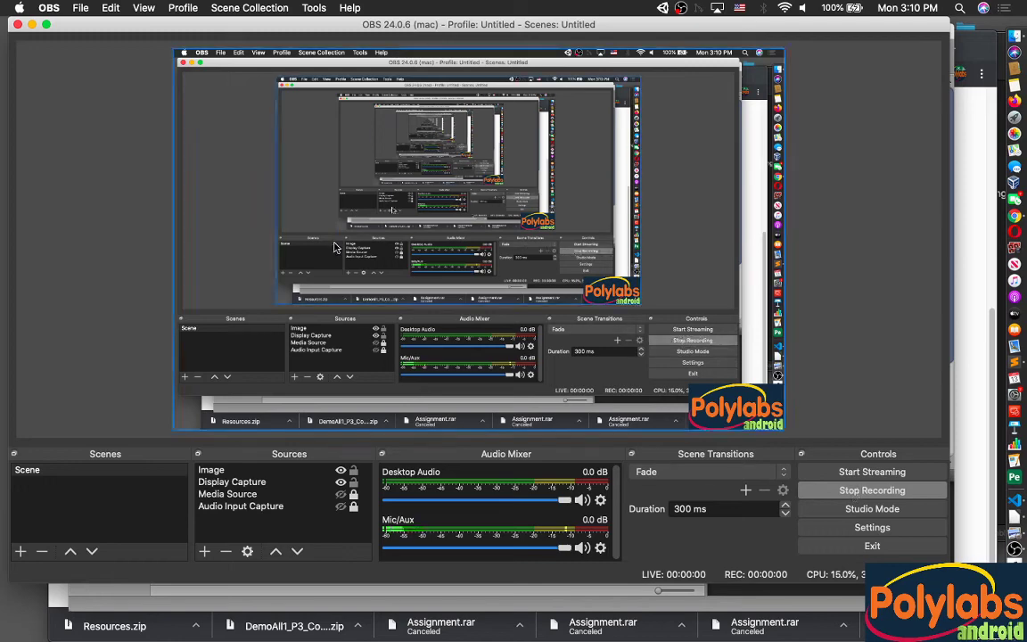
Start the OBS screen recording and bring up the Sublime Text lesson notes.
{"action": "left_click", "coordinate": [32, 26]}
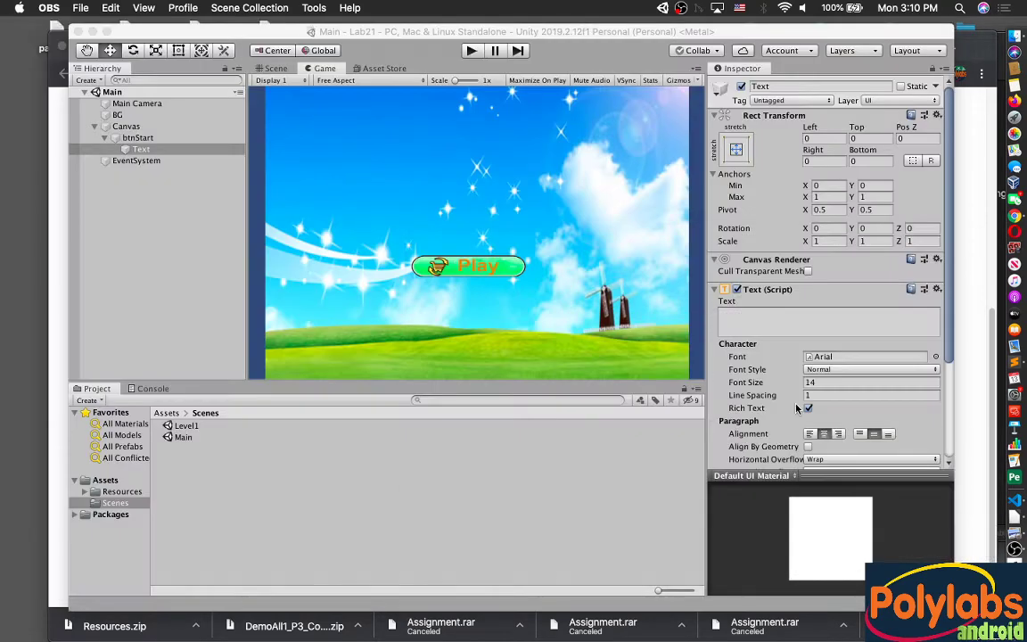
{"action": "left_click", "coordinate": [1014, 329]}
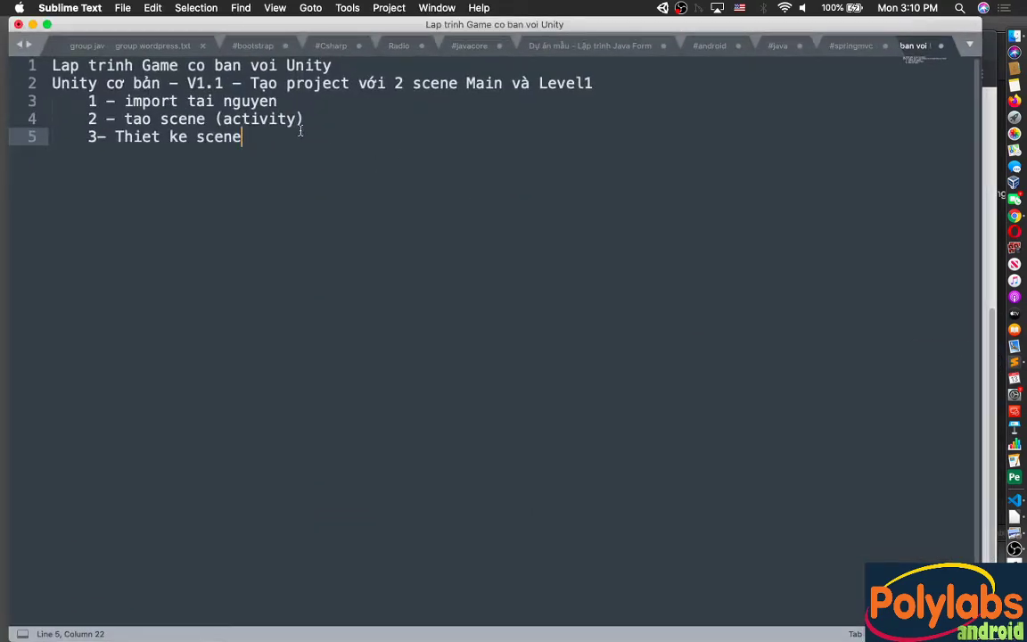
Delete the three step lines and duplicate line 2 as a new line 3.
{"action": "left_click", "coordinate": [88, 101], "text": "shift"}
{"action": "key", "text": "BackSpace"}
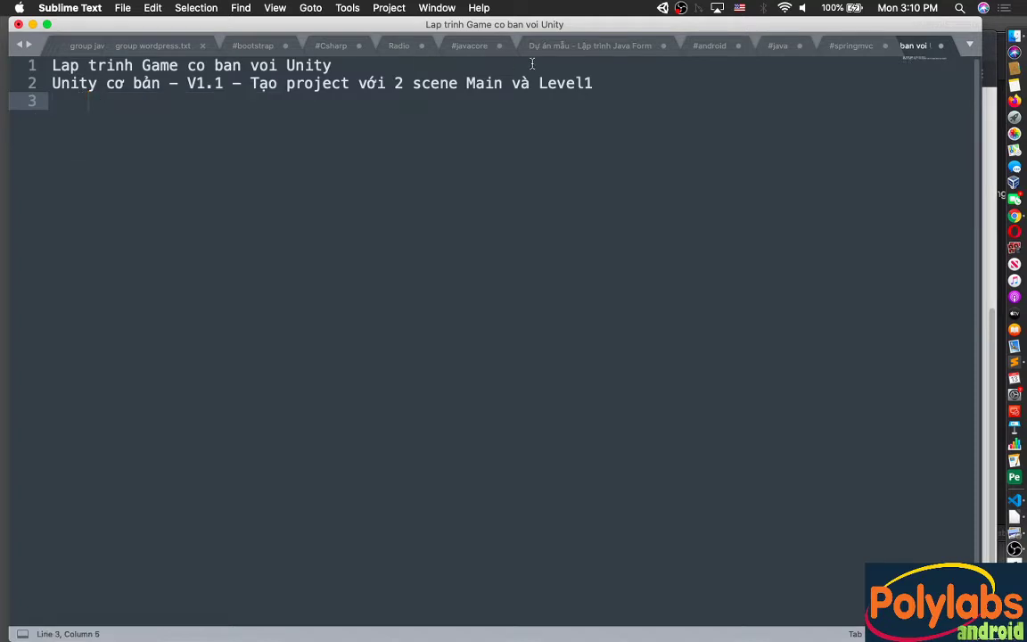
{"action": "left_click_drag", "start_coordinate": [595, 83], "coordinate": [5, 87]}
{"action": "key", "text": "super+c"}
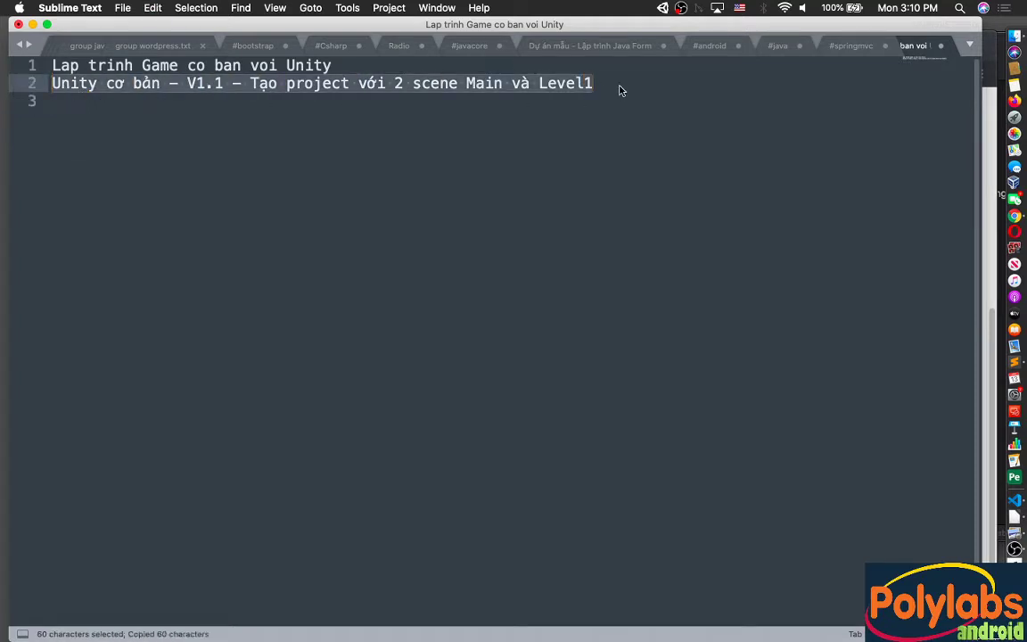
{"action": "left_click", "coordinate": [611, 89]}
{"action": "key", "text": "Return"}
{"action": "key", "text": "super+v"}
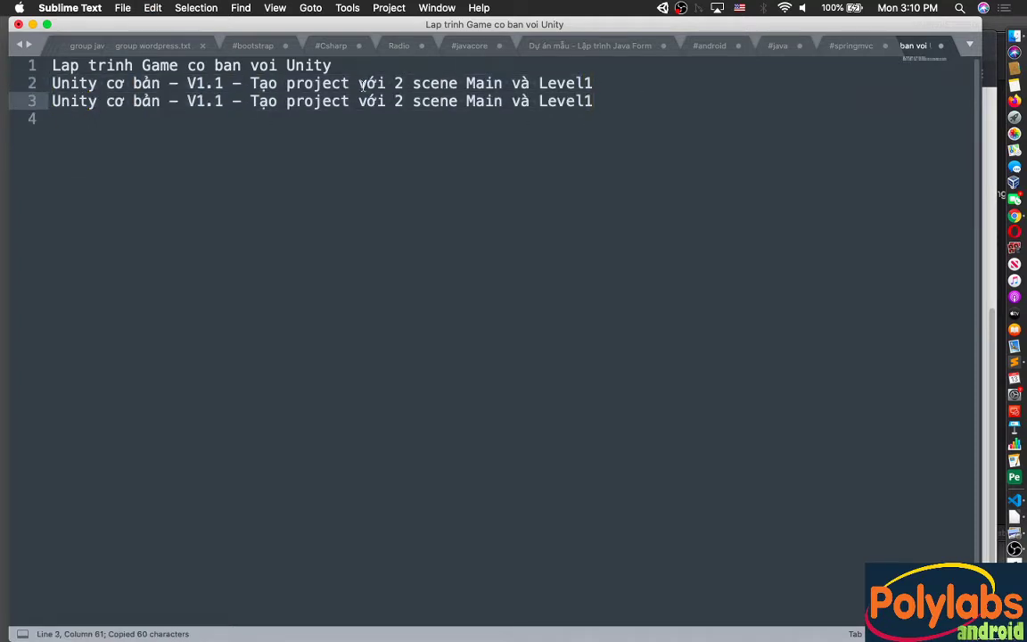
Select the end of line 3 and switch keyboard input to Vietnamese Telex.
{"action": "left_click_drag", "start_coordinate": [252, 101], "coordinate": [593, 101]}
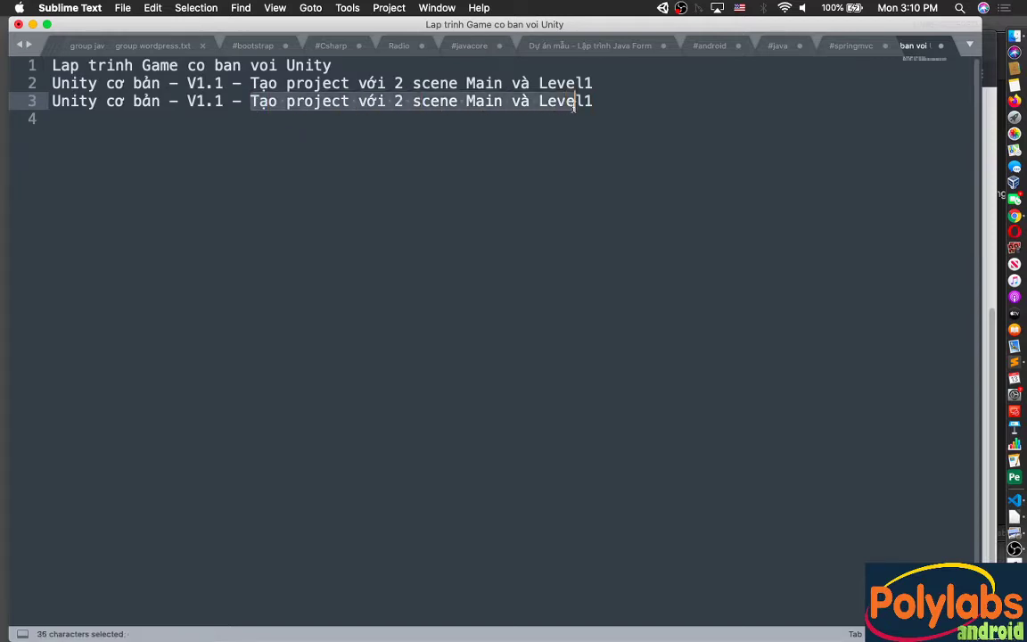
{"action": "type", "text": "Xwr"}
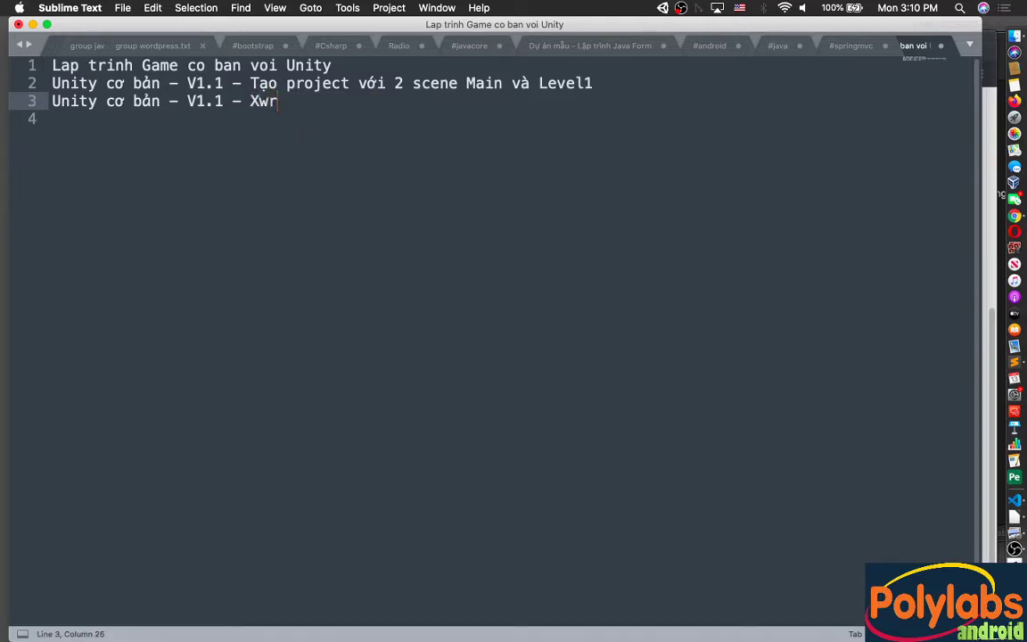
{"action": "key", "text": "BackSpace"}
{"action": "key", "text": "BackSpace"}
{"action": "left_click", "coordinate": [739, 8]}
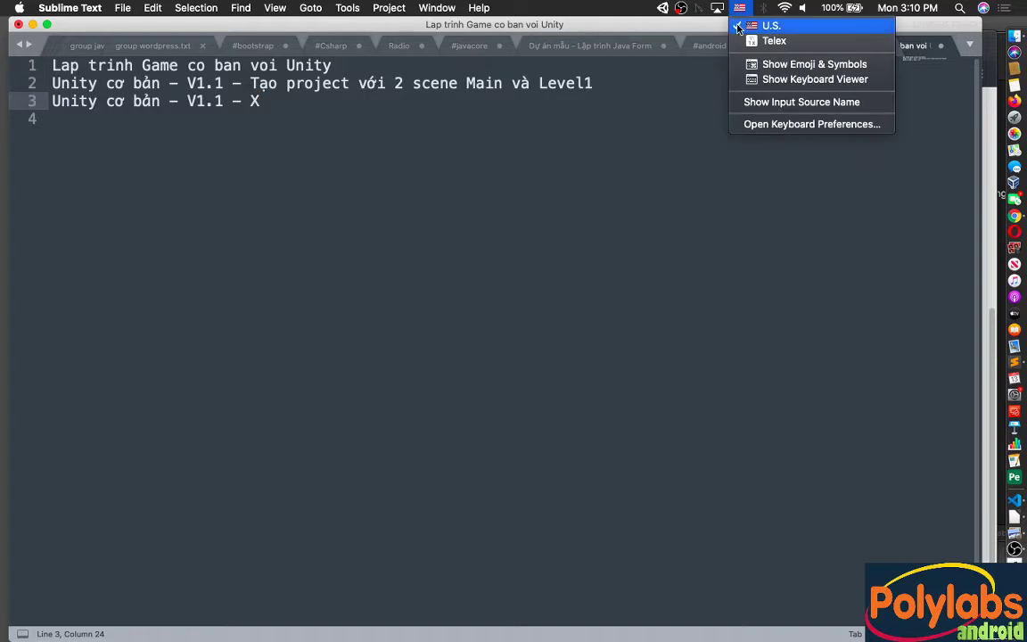
{"action": "left_click", "coordinate": [772, 41]}
End line 3 with 'Xử lý sự kiện gọi Scene với C#' and hide Sublime Text.
{"action": "type", "text": "ử k"}
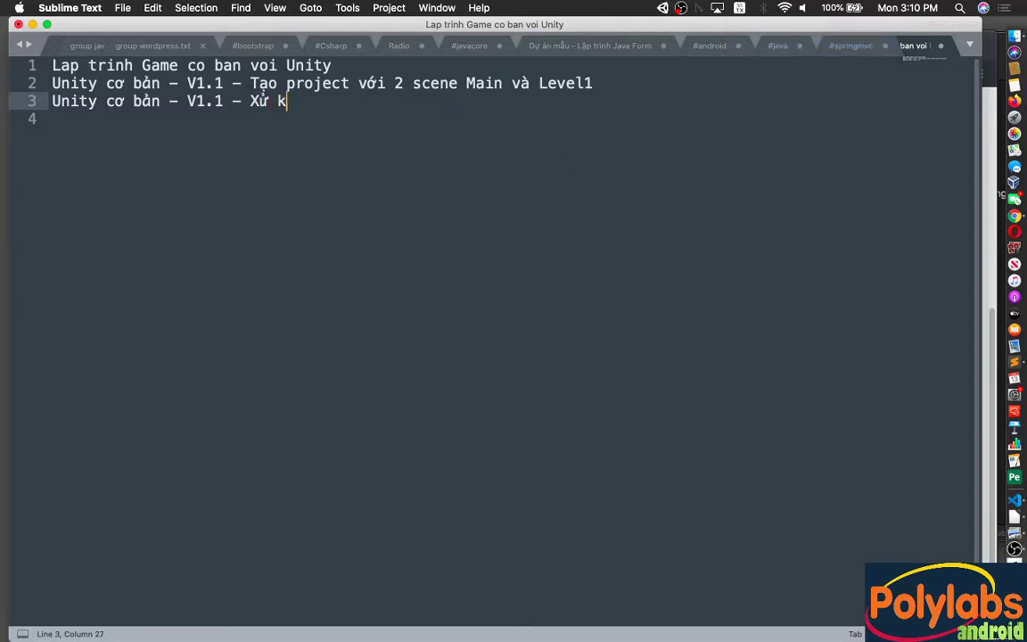
{"action": "key", "text": "BackSpace"}
{"action": "type", "text": "lý dư"}
{"action": "key", "text": "BackSpace"}
{"action": "key", "text": "BackSpace"}
{"action": "type", "text": "sự ki"}
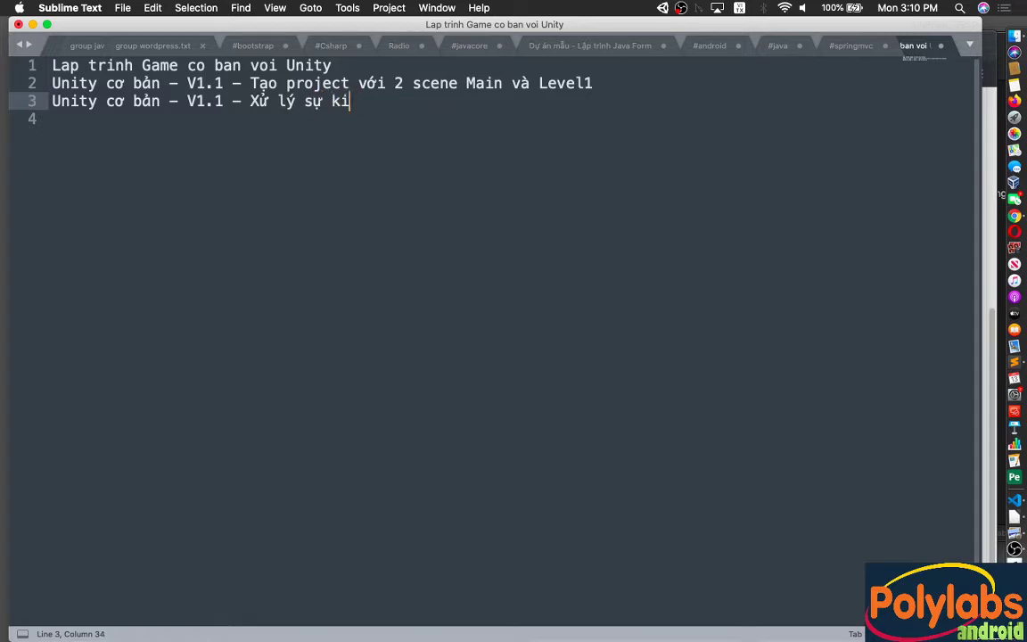
{"action": "type", "text": "ên"}
{"action": "type", "text": " goi "}
{"action": "type", "text": "Scd"}
{"action": "key", "text": "BackSpace"}
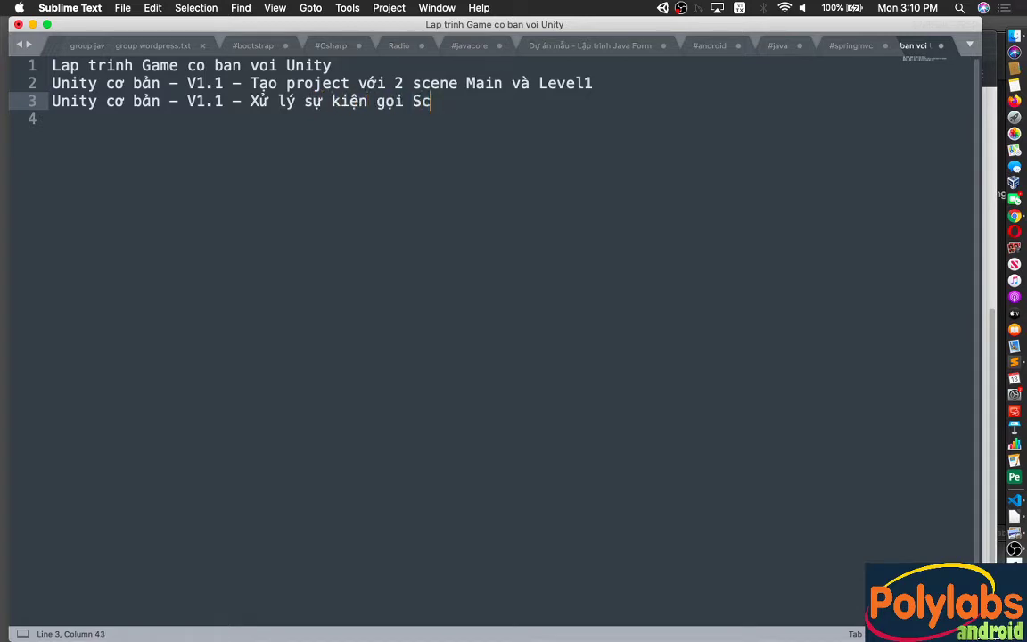
{"action": "type", "text": "ên"}
{"action": "key", "text": "BackSpace"}
{"action": "key", "text": "BackSpace"}
{"action": "type", "text": "ene "}
{"action": "type", "text": "vo"}
{"action": "key", "text": "BackSpace"}
{"action": "type", "text": "ới X"}
{"action": "key", "text": "BackSpace"}
{"action": "type", "text": "C"}
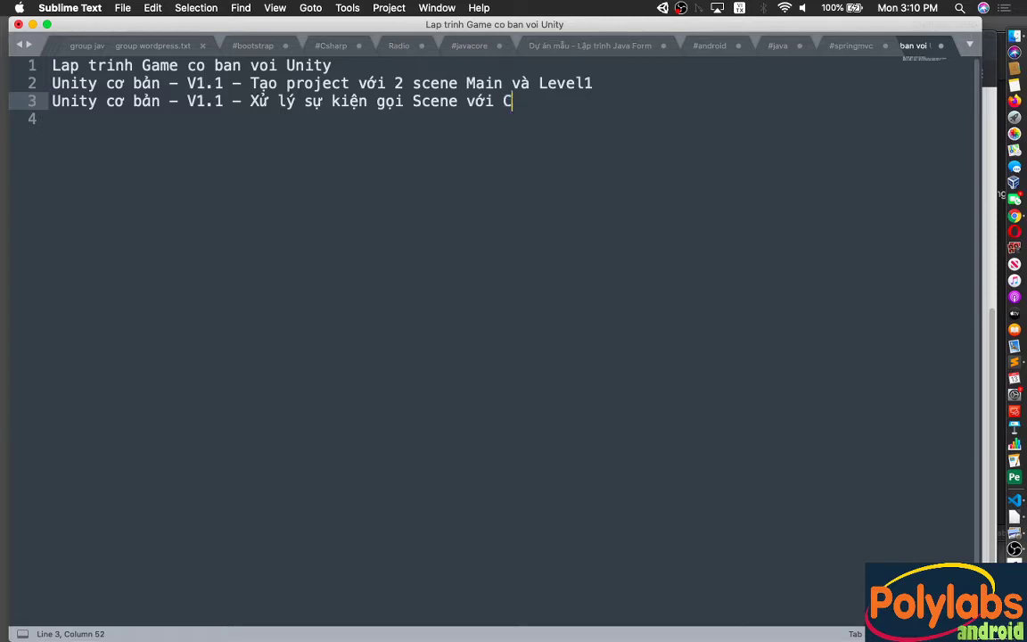
{"action": "type", "text": "#"}
{"action": "left_click", "coordinate": [19, 25]}
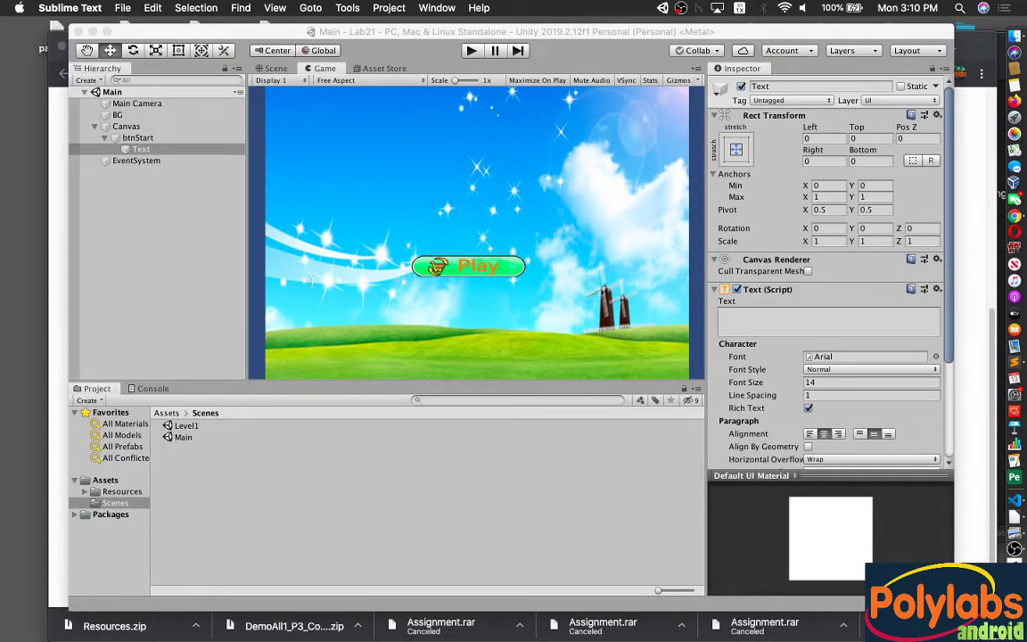
Create a new folder in the Assets folder.
{"action": "left_click", "coordinate": [167, 412]}
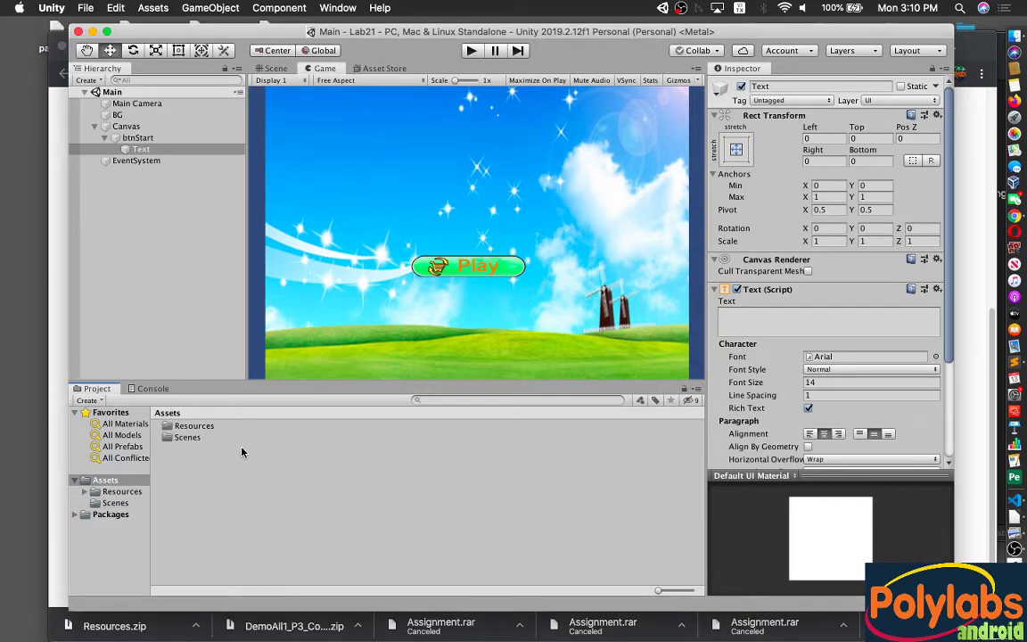
{"action": "right_click", "coordinate": [231, 477]}
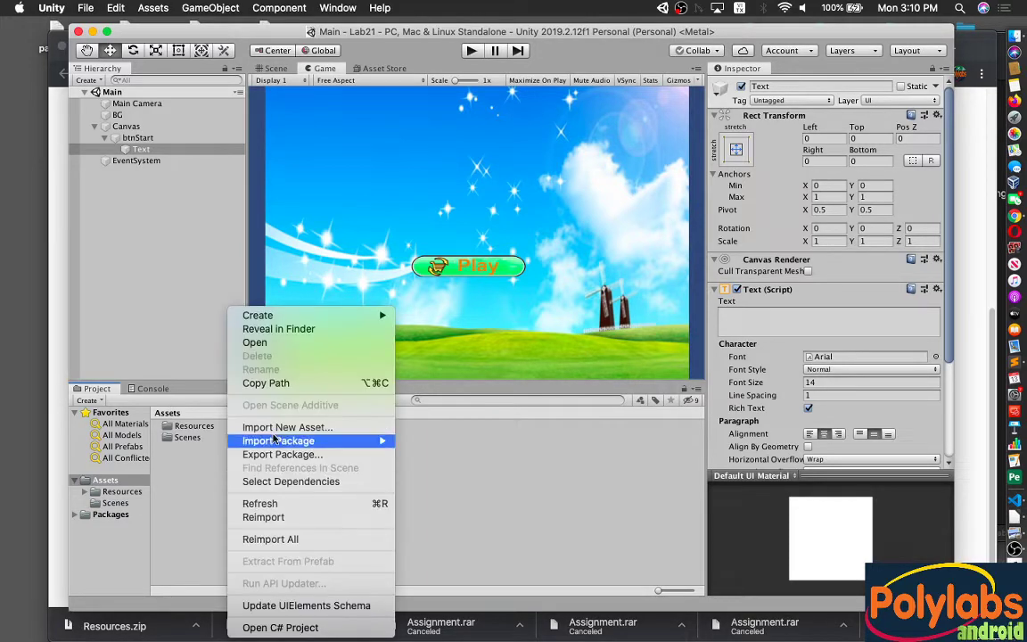
{"action": "mouse_move", "coordinate": [272, 314]}
{"action": "left_click", "coordinate": [461, 115]}
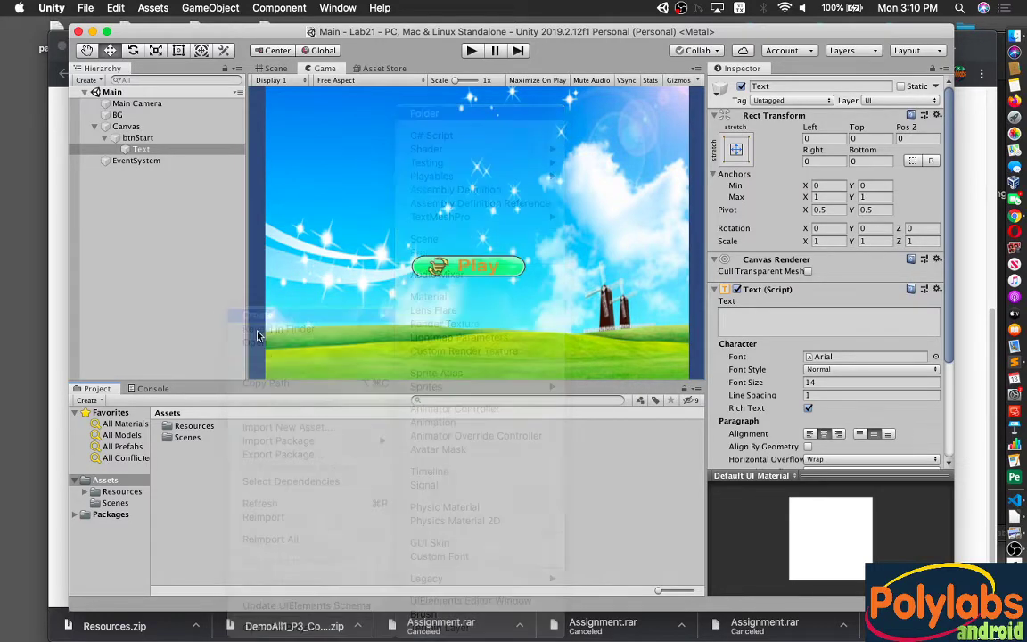
{"action": "type", "text": "Script"}
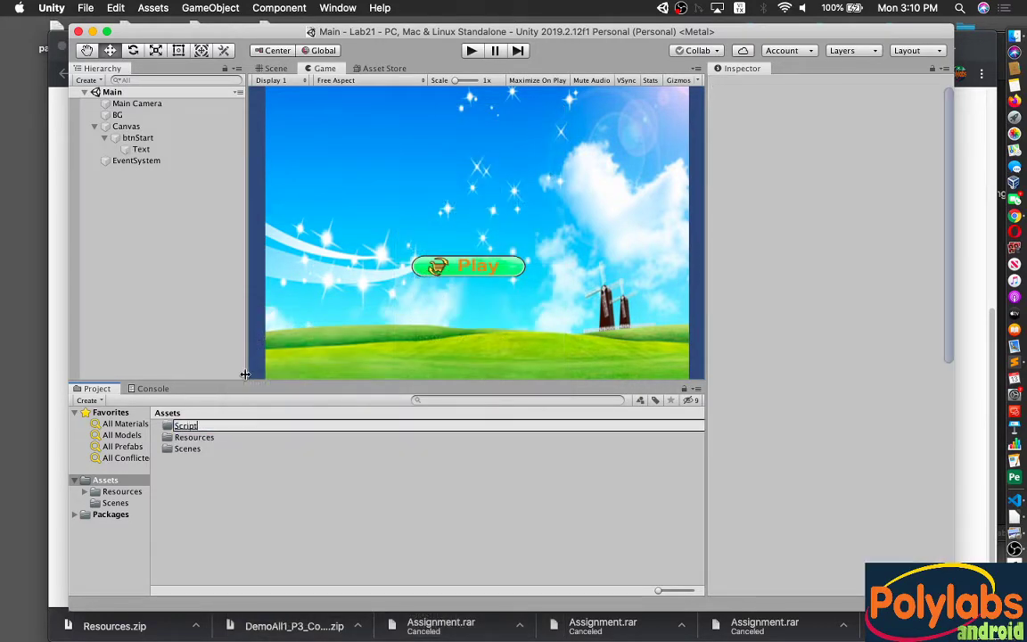
{"action": "key", "text": "Escape"}
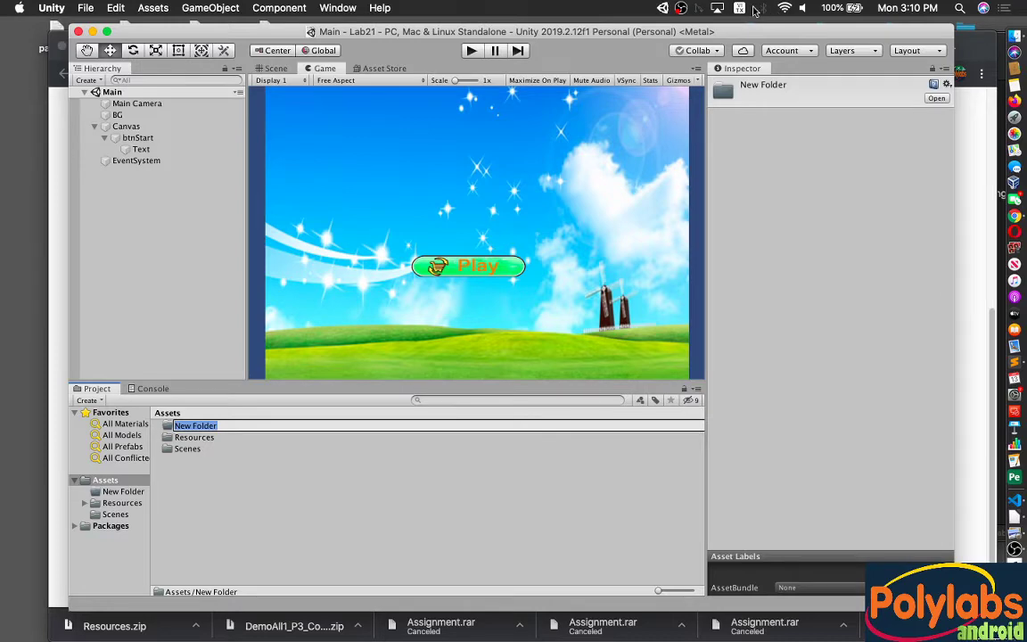
Switch typing back to U.S. English, rename the folder to Script, and open it.
{"action": "left_click", "coordinate": [739, 8]}
{"action": "left_click", "coordinate": [768, 24]}
{"action": "right_click", "coordinate": [209, 429]}
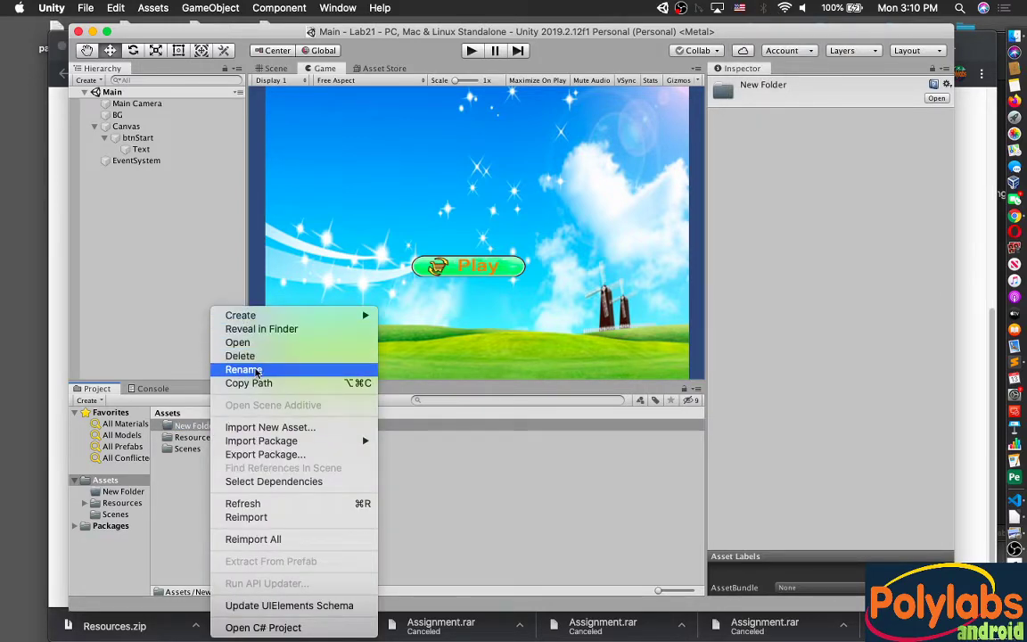
{"action": "left_click", "coordinate": [257, 370]}
{"action": "type", "text": "Sce"}
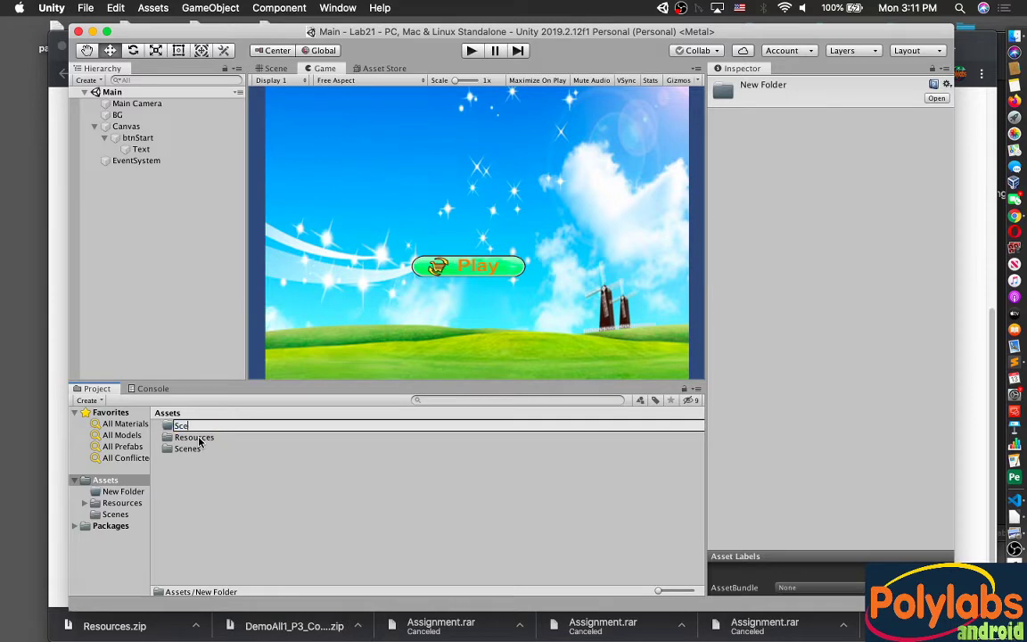
{"action": "key", "text": "Return"}
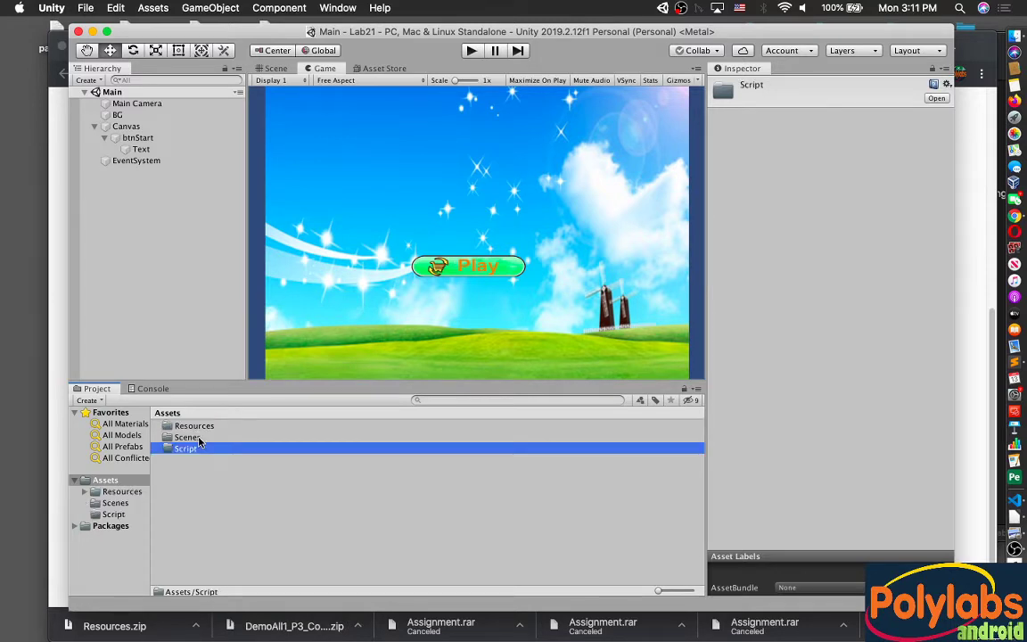
{"action": "double_click", "coordinate": [195, 448]}
Create a C# script named menu inside Script and open menu.cs in the code editor.
{"action": "right_click", "coordinate": [208, 455]}
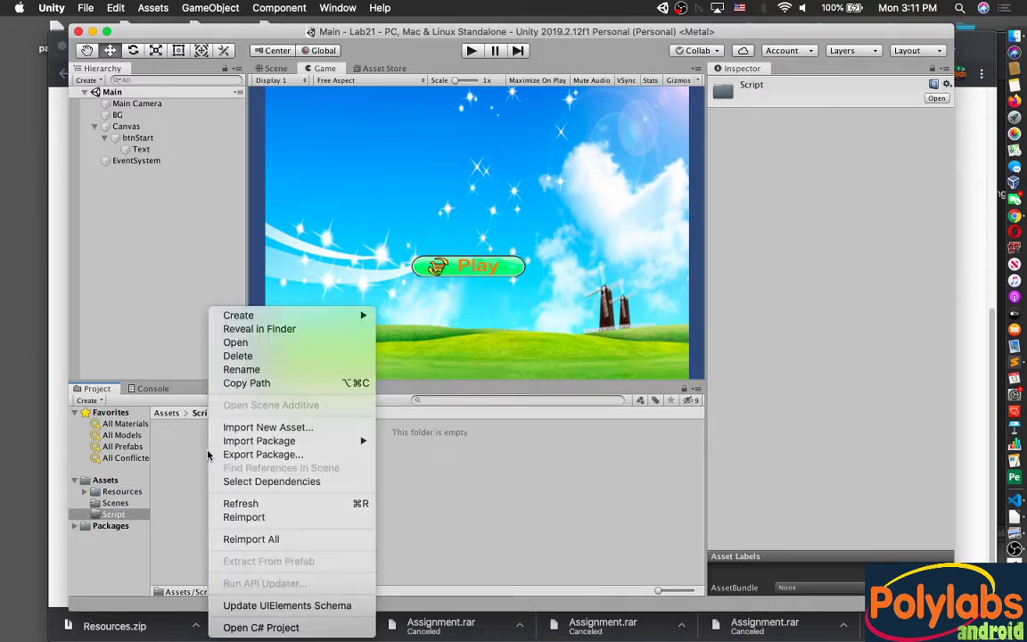
{"action": "mouse_move", "coordinate": [287, 316]}
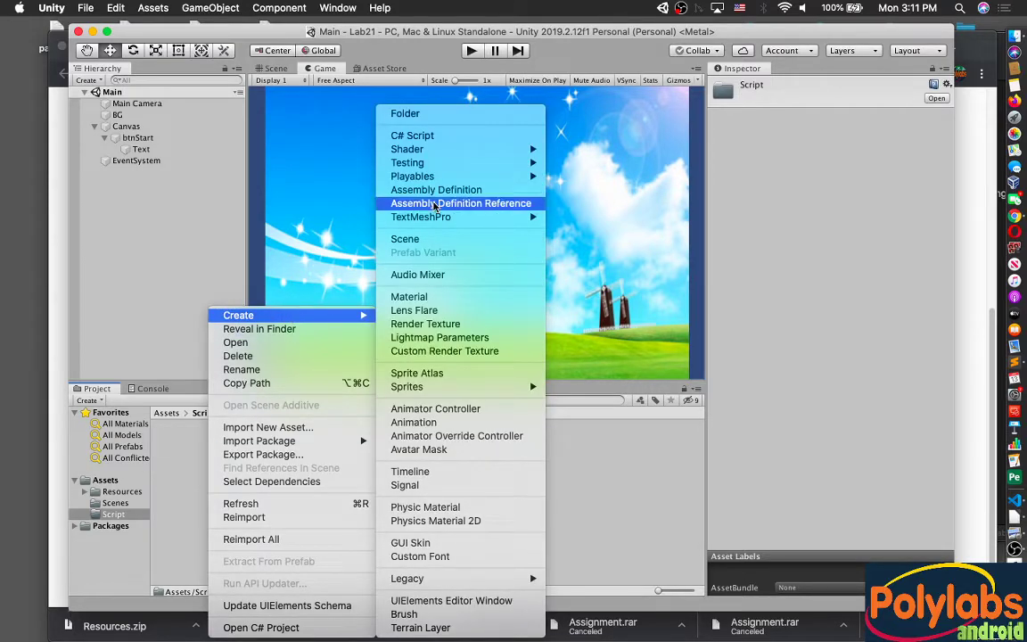
{"action": "left_click", "coordinate": [446, 135]}
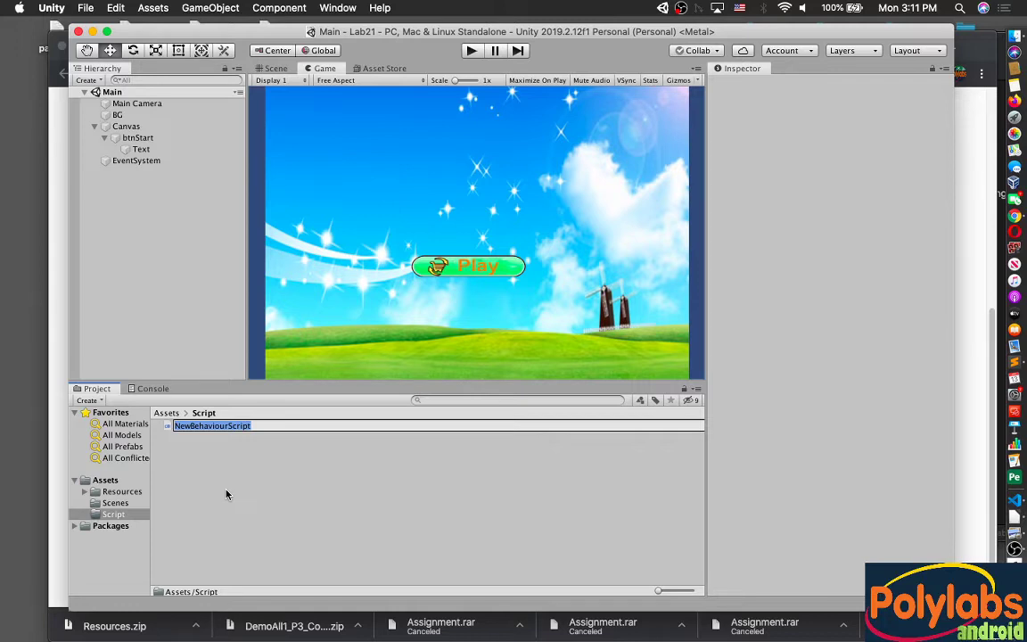
{"action": "type", "text": "men"}
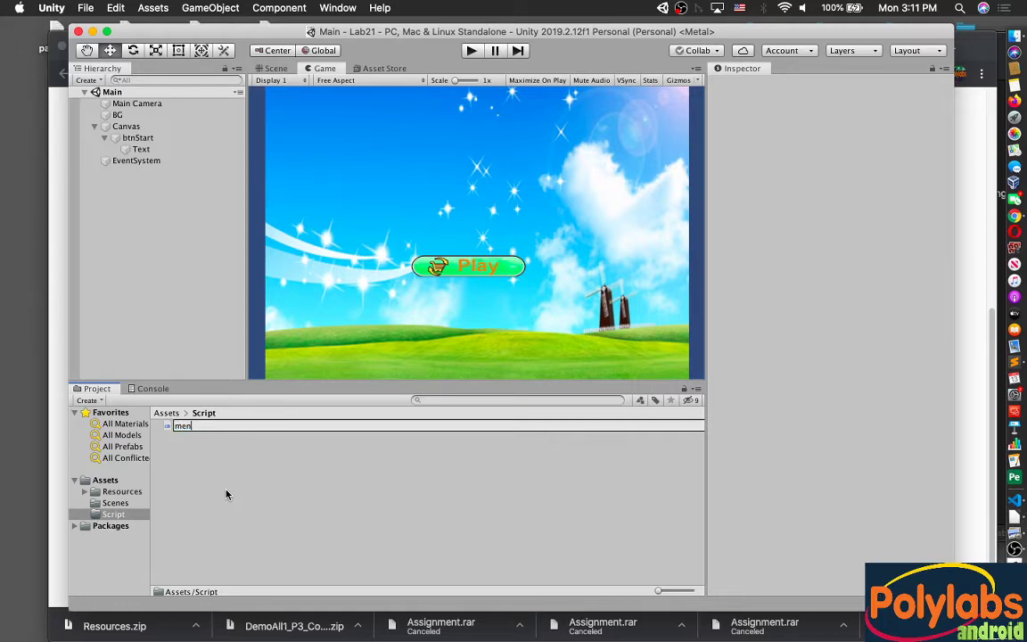
{"action": "type", "text": "u"}
{"action": "key", "text": "Return"}
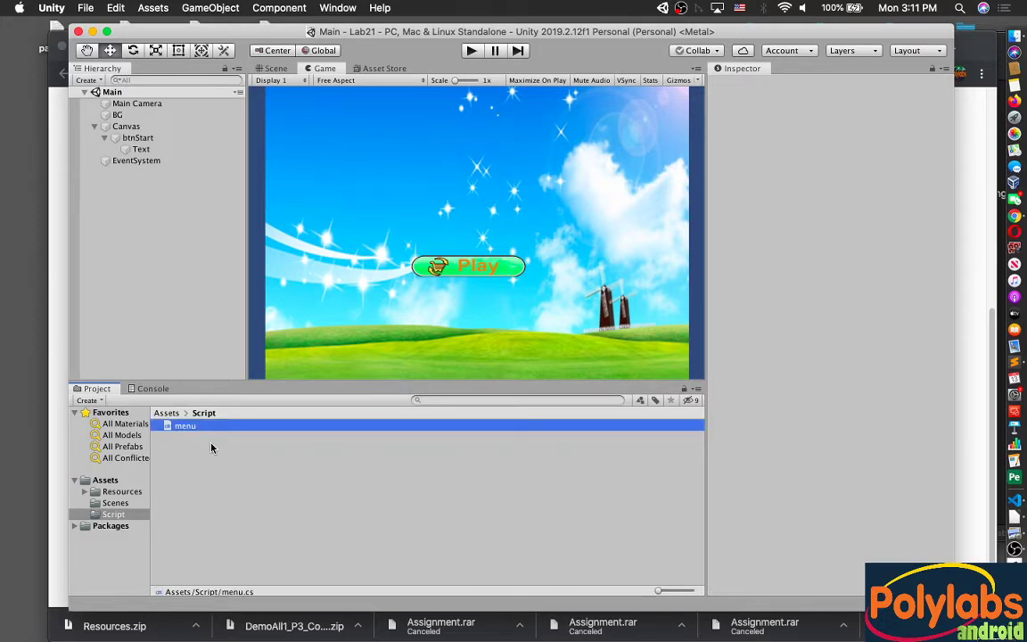
{"action": "double_click", "coordinate": [193, 428]}
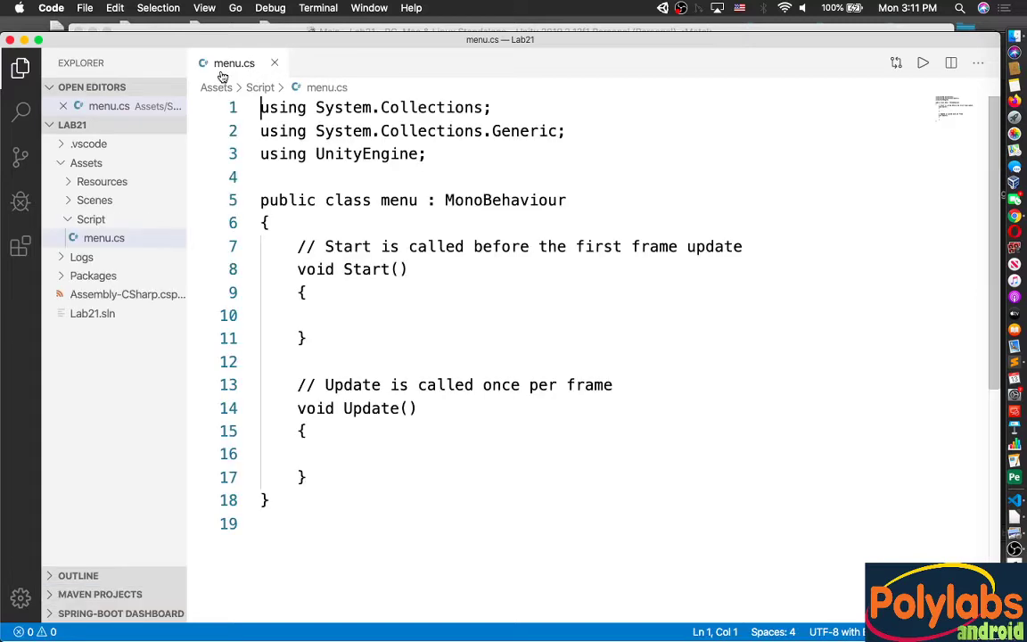
Reopen menu.cs from Unity and place the caret after the Update method.
{"action": "double_click", "coordinate": [400, 201]}
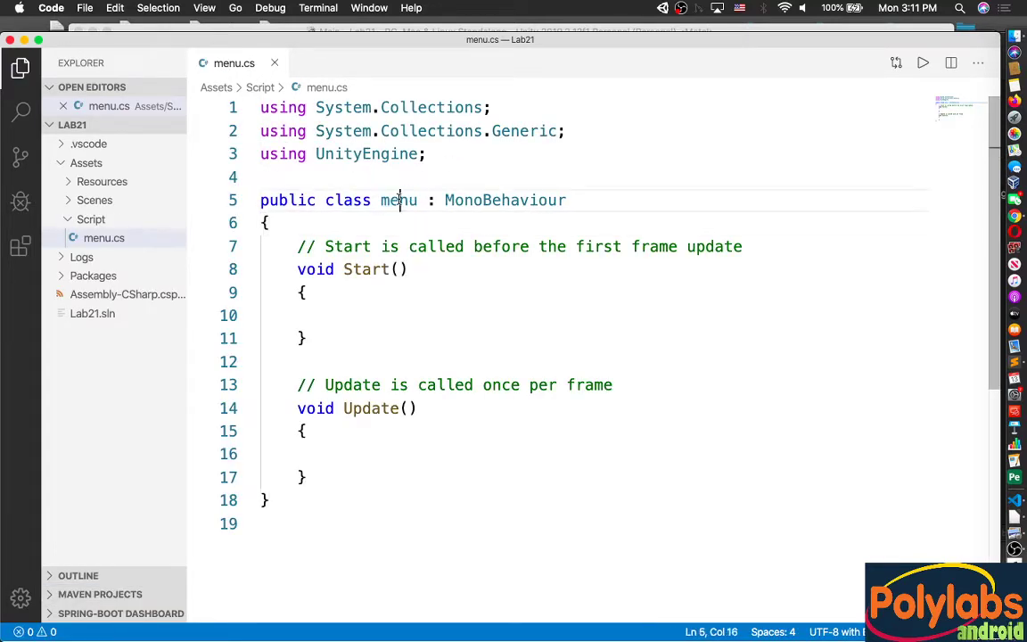
{"action": "double_click", "coordinate": [399, 201]}
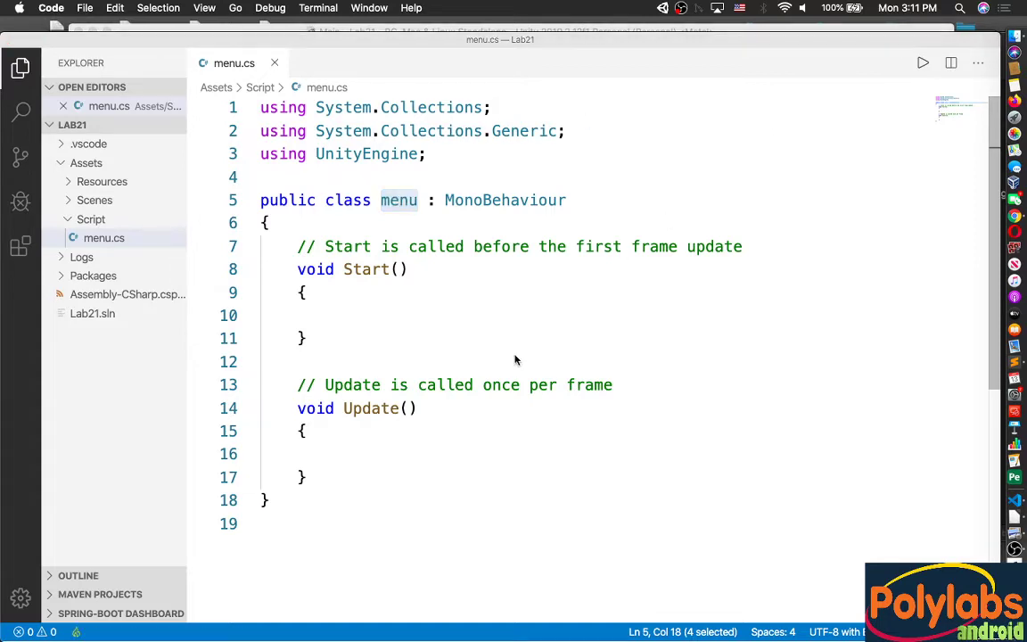
{"action": "key", "text": "super+Tab"}
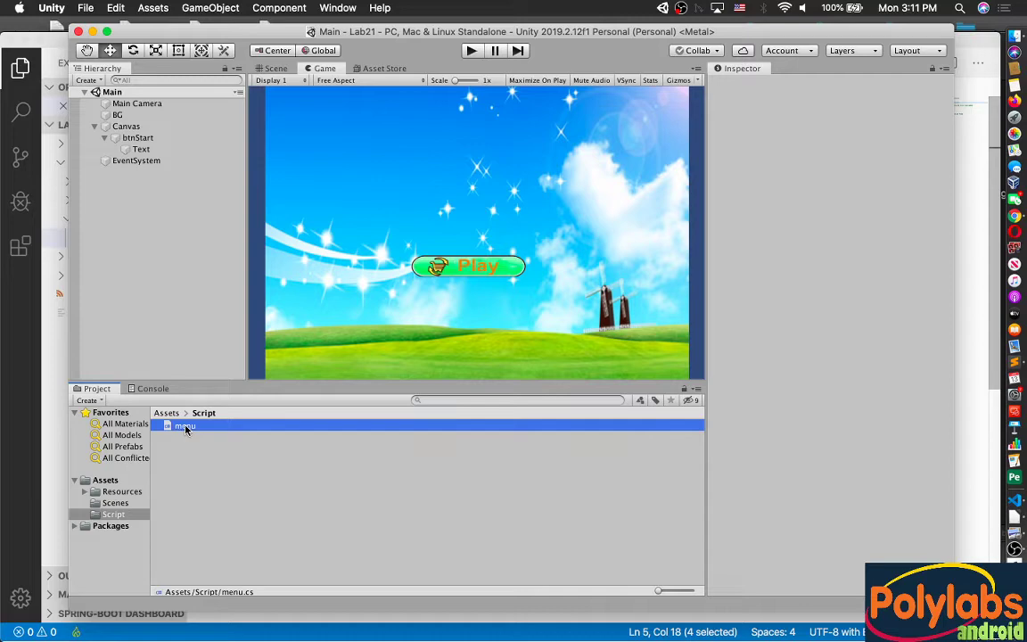
{"action": "double_click", "coordinate": [186, 427]}
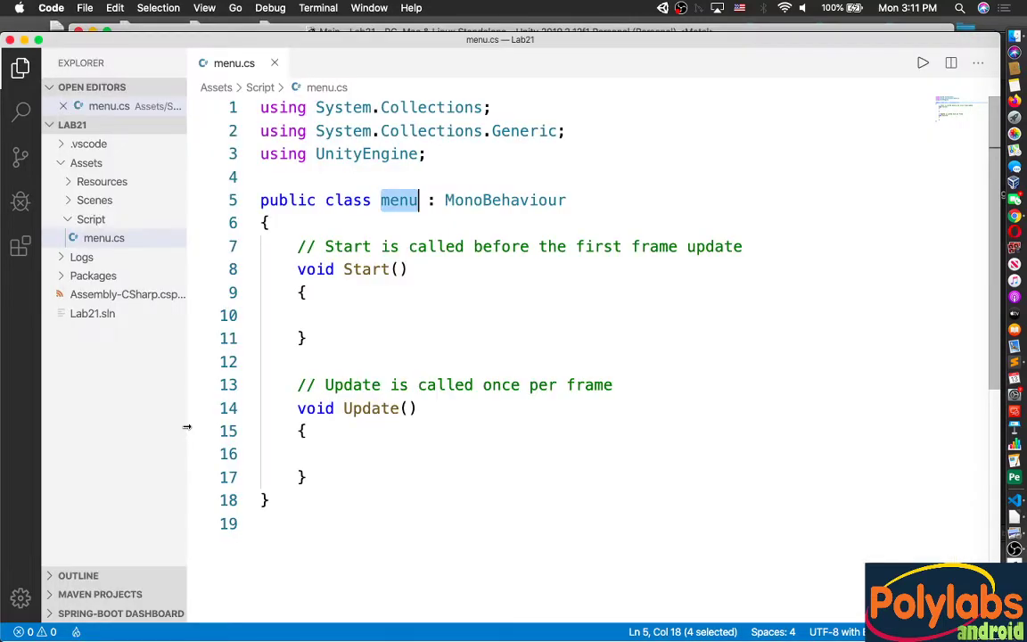
{"action": "left_click", "coordinate": [377, 313]}
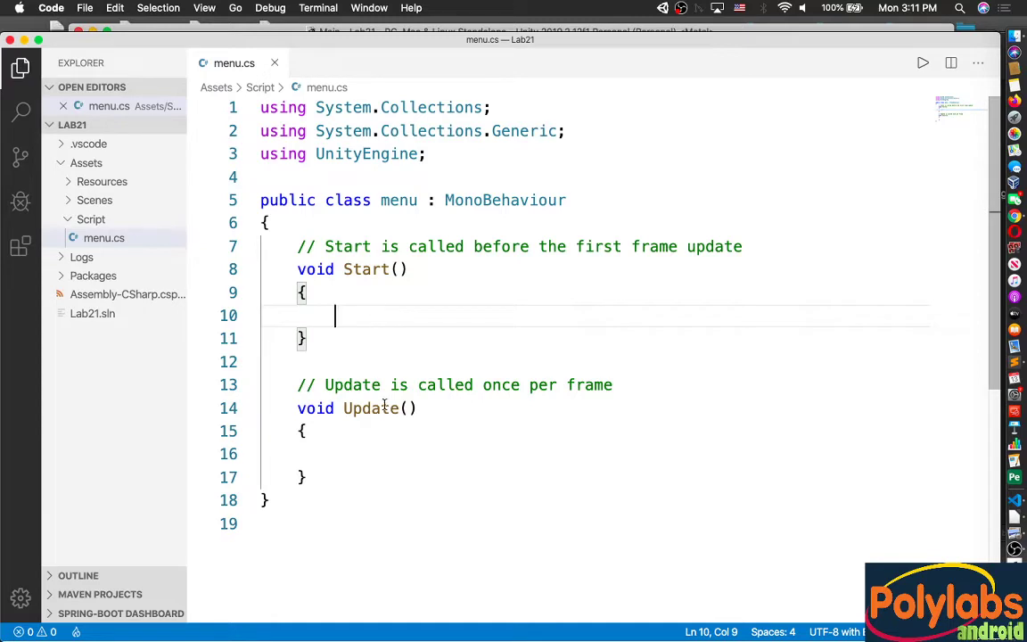
{"action": "left_click", "coordinate": [350, 477]}
{"action": "left_click", "coordinate": [348, 542]}
{"action": "scroll", "coordinate": [352, 522], "scroll_direction": "down", "scroll_amount": 5}
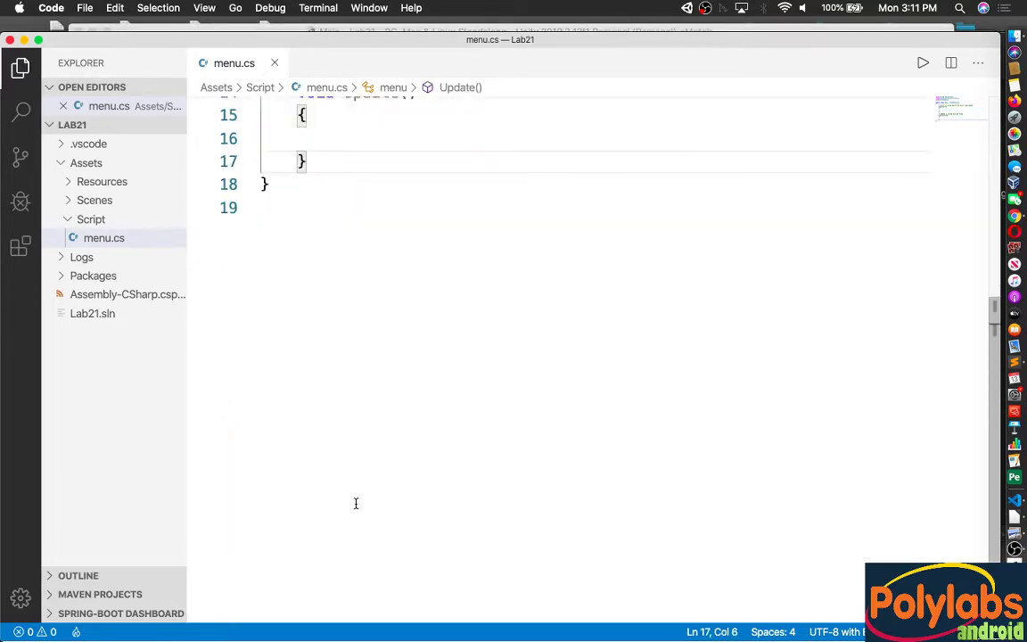
{"action": "scroll", "coordinate": [364, 318], "scroll_direction": "up", "scroll_amount": 5}
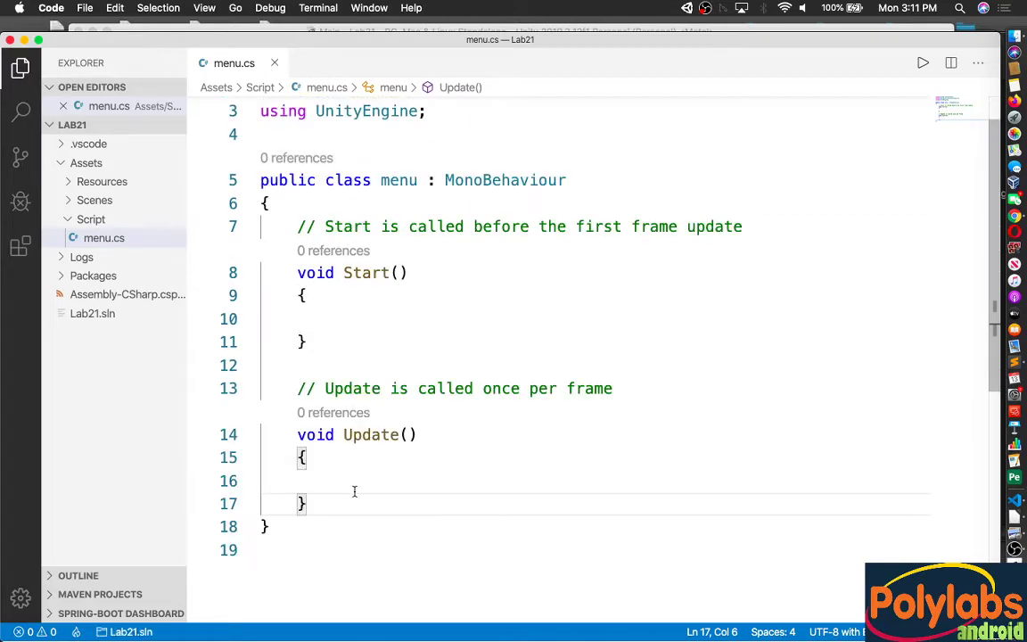
Add 'public void loadLevel1()' with a body starting Application.LoadLevel via autocomplete.
{"action": "key", "text": "Return"}
{"action": "type", "text": "puv"}
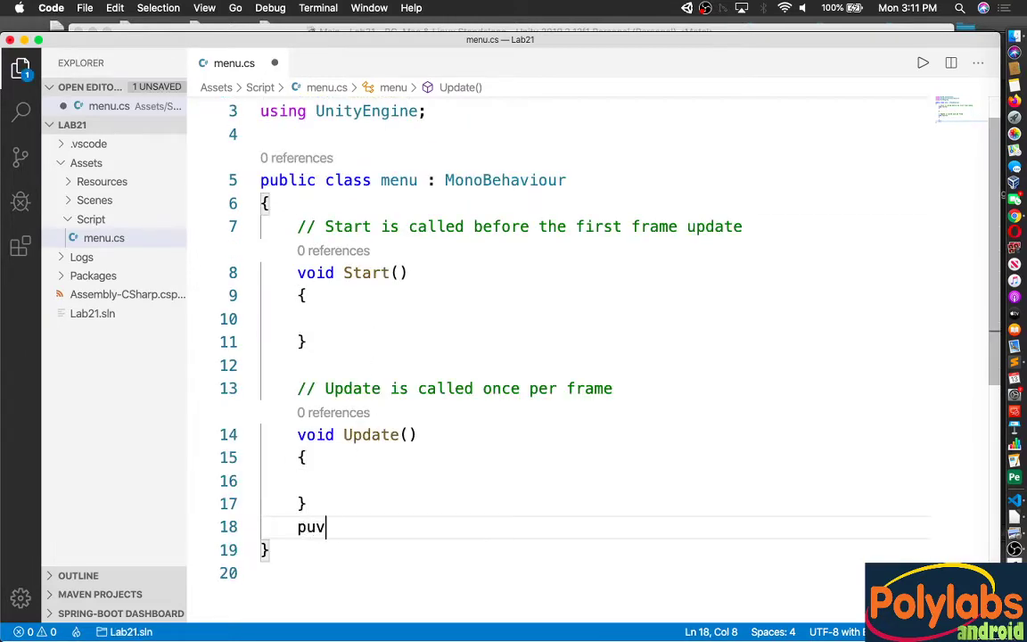
{"action": "type", "text": "lic"}
{"action": "key", "text": "BackSpace"}
{"action": "key", "text": "BackSpace"}
{"action": "key", "text": "BackSpace"}
{"action": "key", "text": "BackSpace"}
{"action": "type", "text": "bl"}
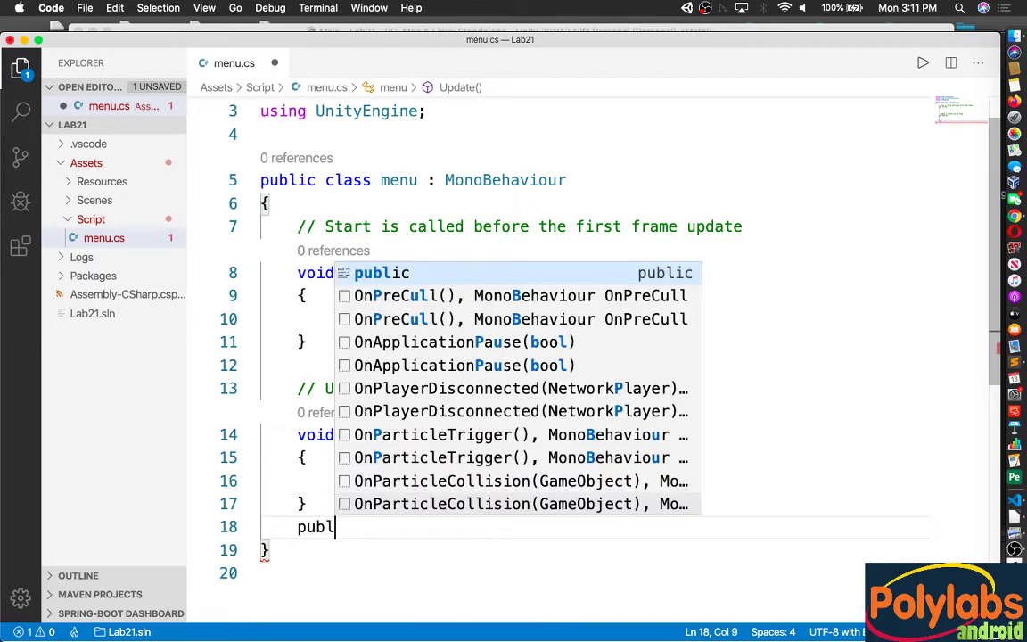
{"action": "type", "text": "ic voi"}
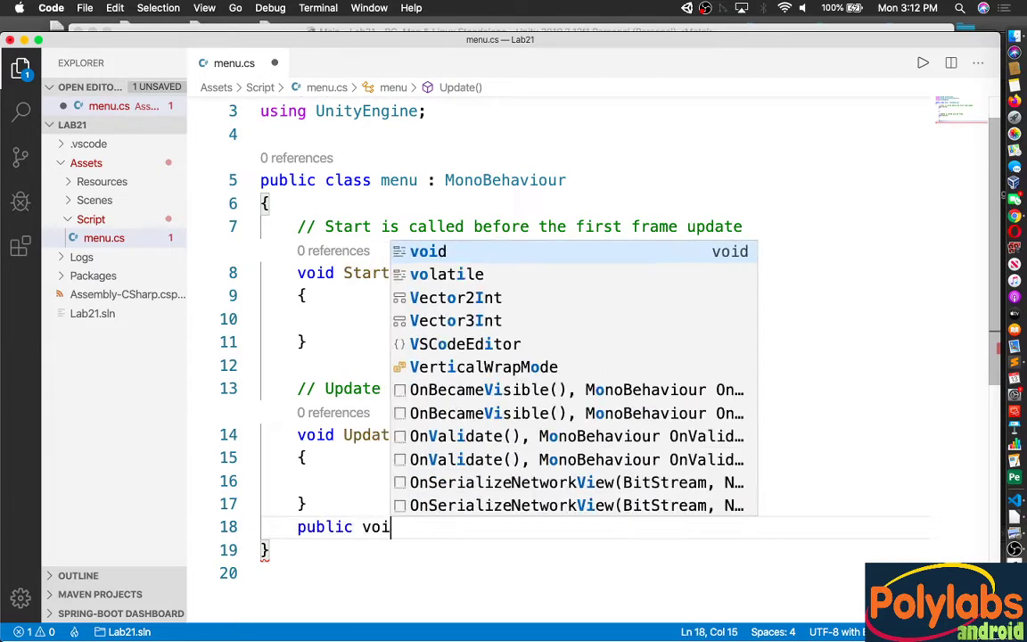
{"action": "type", "text": "d load"}
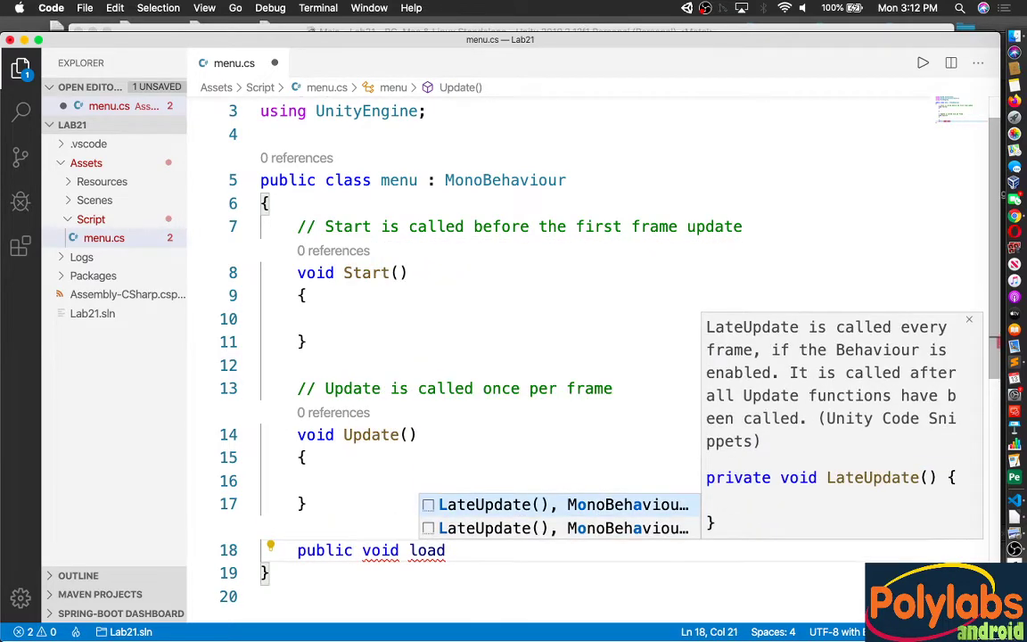
{"action": "type", "text": "Level"}
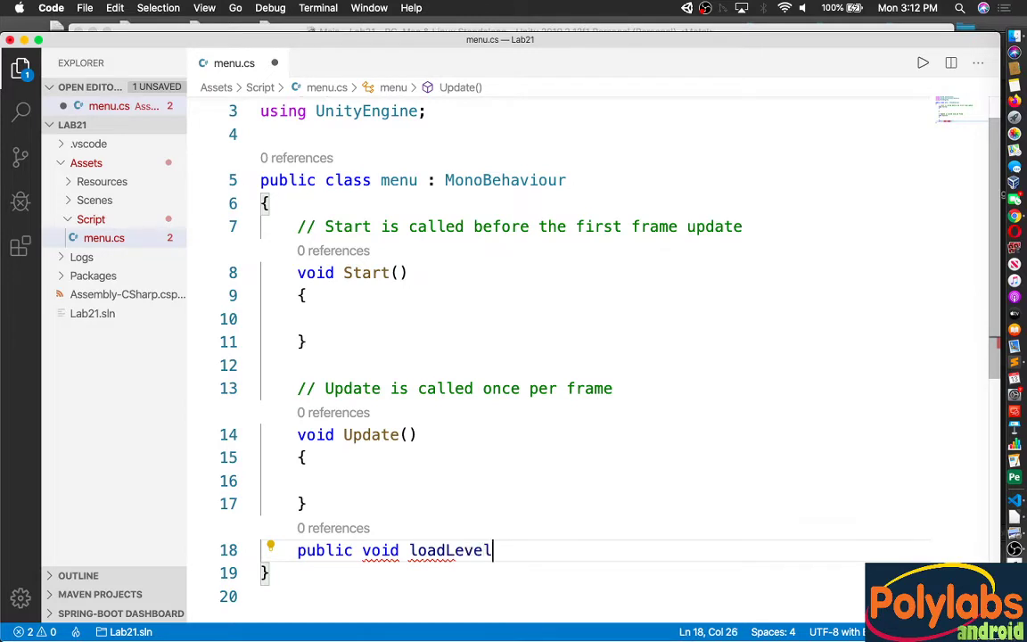
{"action": "type", "text": "1()"}
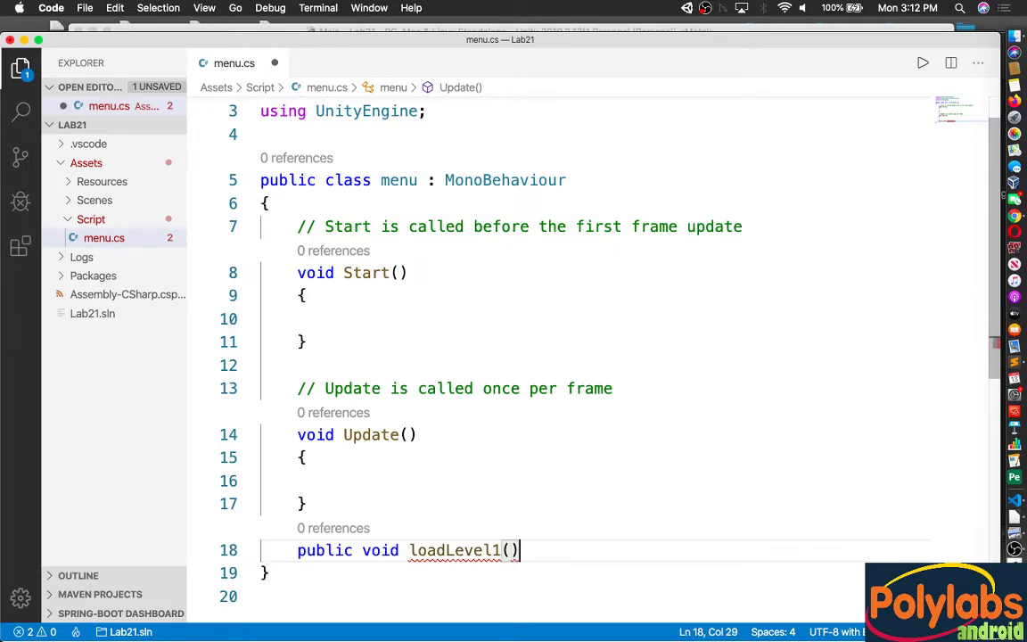
{"action": "key", "text": "Return"}
{"action": "type", "text": "{"}
{"action": "key", "text": "Return"}
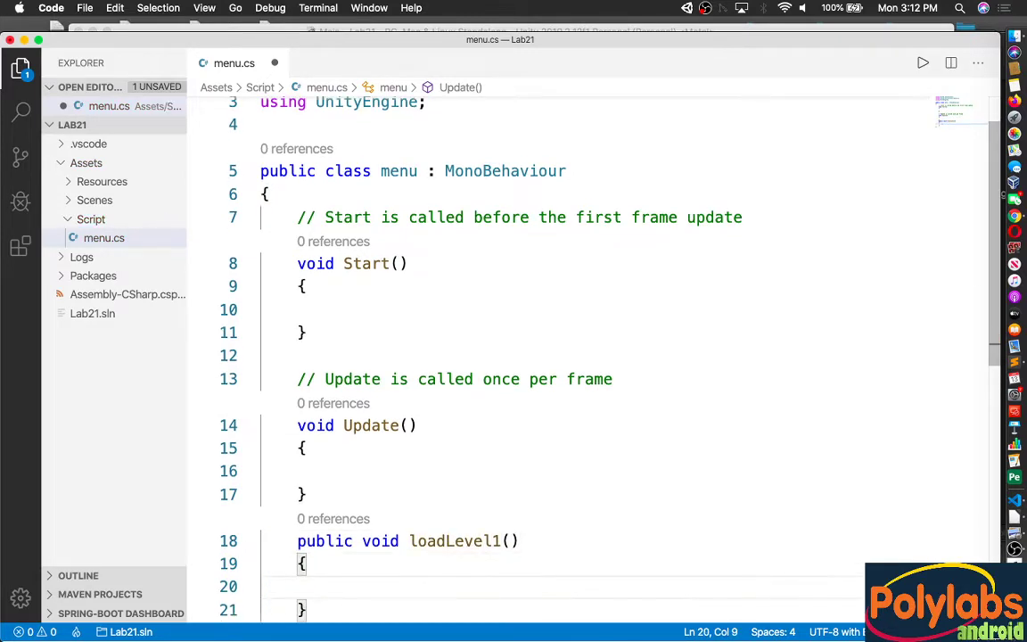
{"action": "type", "text": "App"}
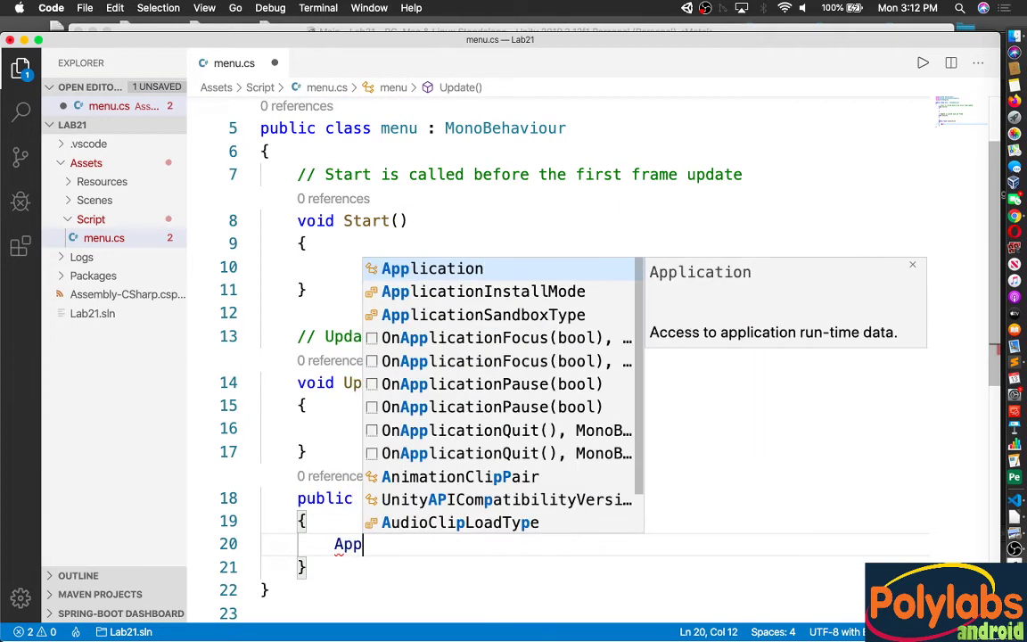
{"action": "type", "text": ".Lo"}
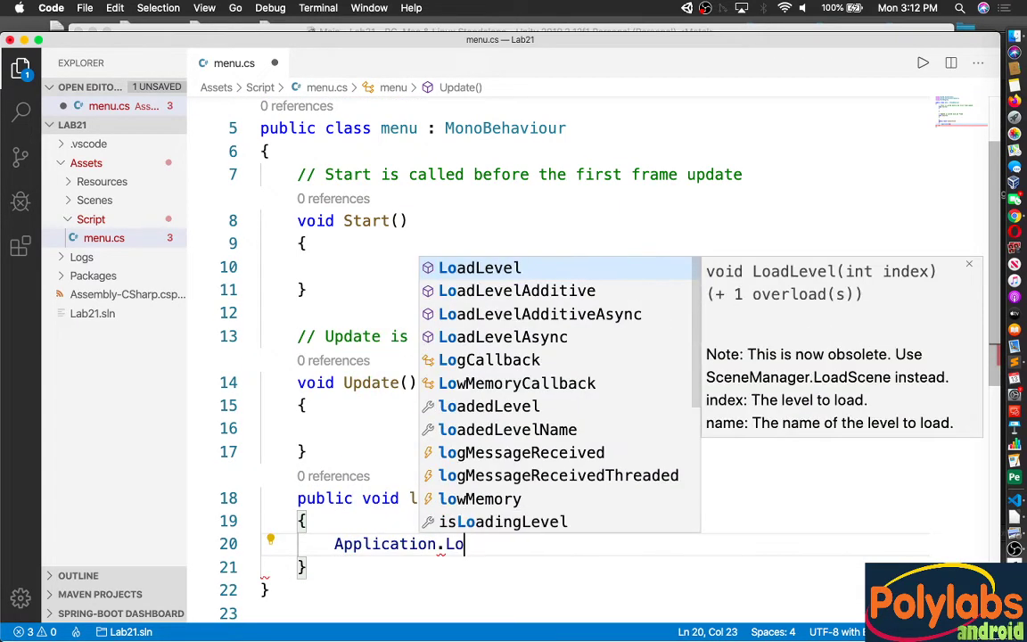
{"action": "key", "text": "Return"}
Open the LoadLevel string argument, then confirm the Level1 scene's exact name in Assets > Scenes.
{"action": "type", "text": "("}
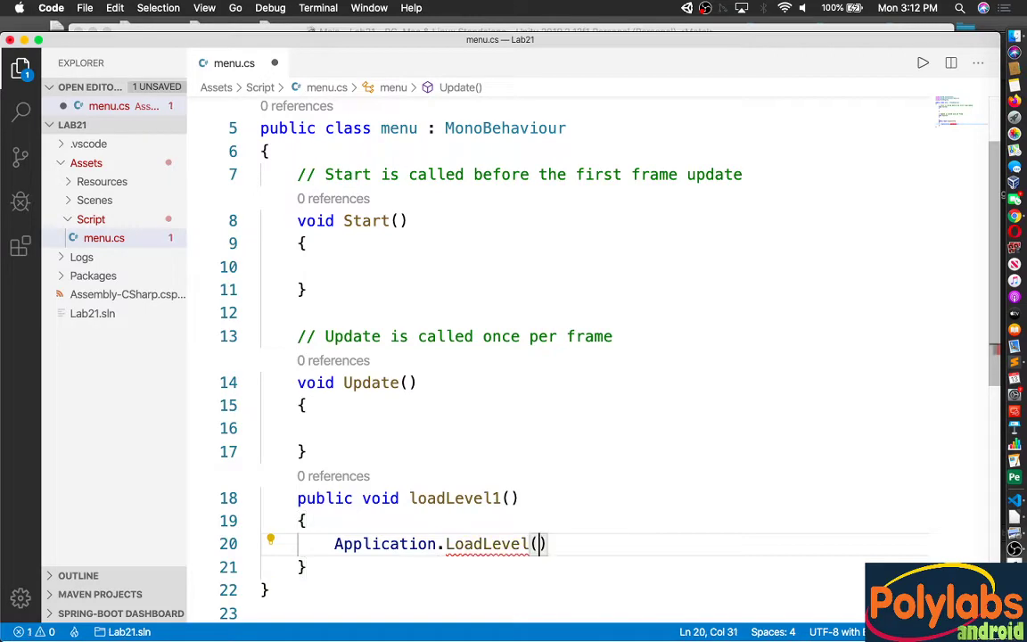
{"action": "type", "text": "\""}
{"action": "key", "text": "super+Tab"}
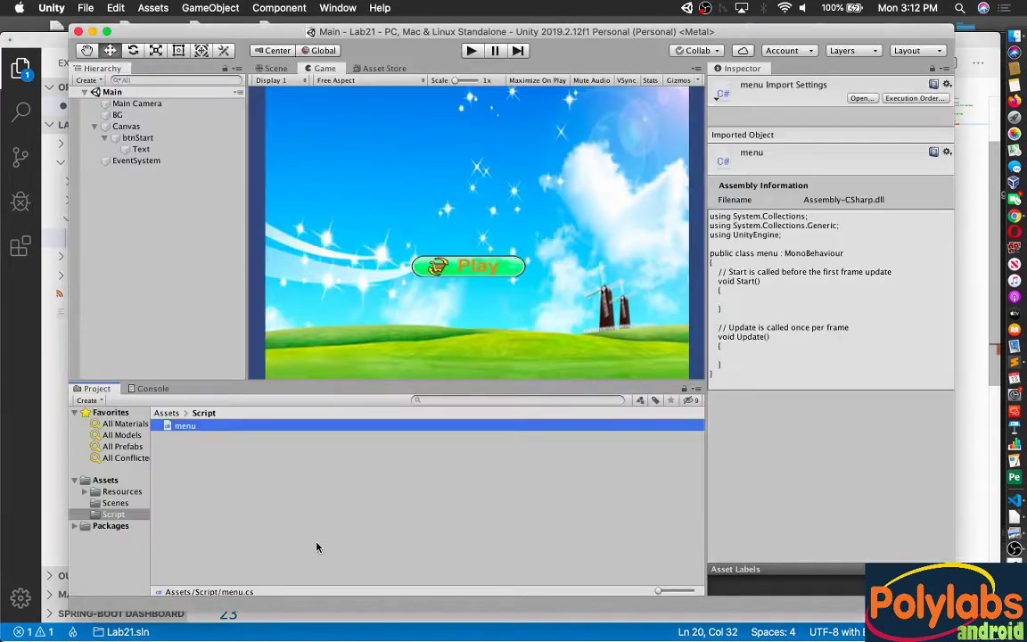
{"action": "left_click", "coordinate": [169, 414]}
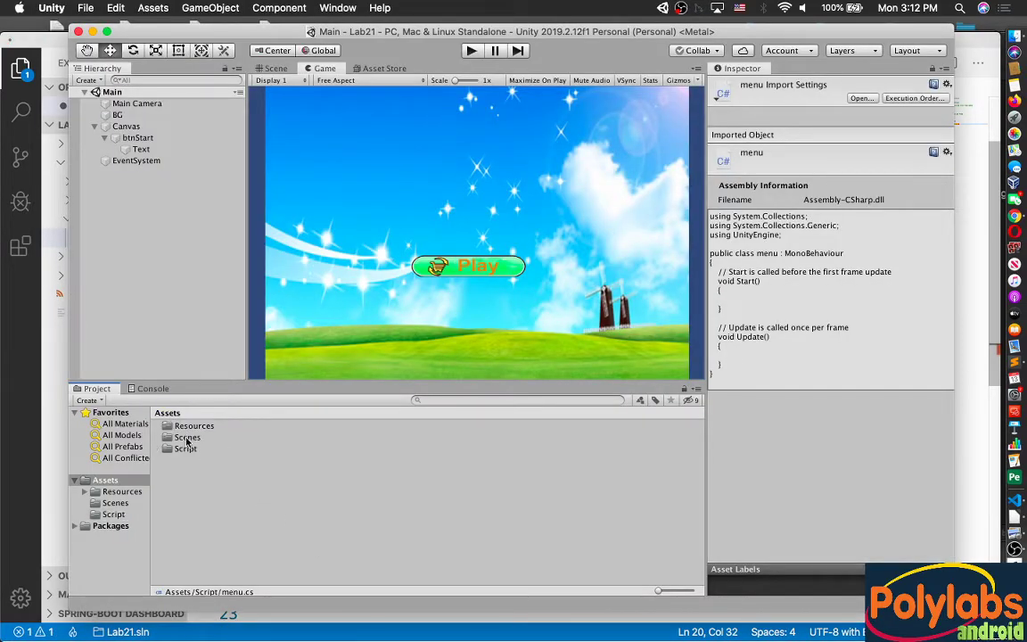
{"action": "double_click", "coordinate": [187, 438]}
{"action": "left_click", "coordinate": [171, 426]}
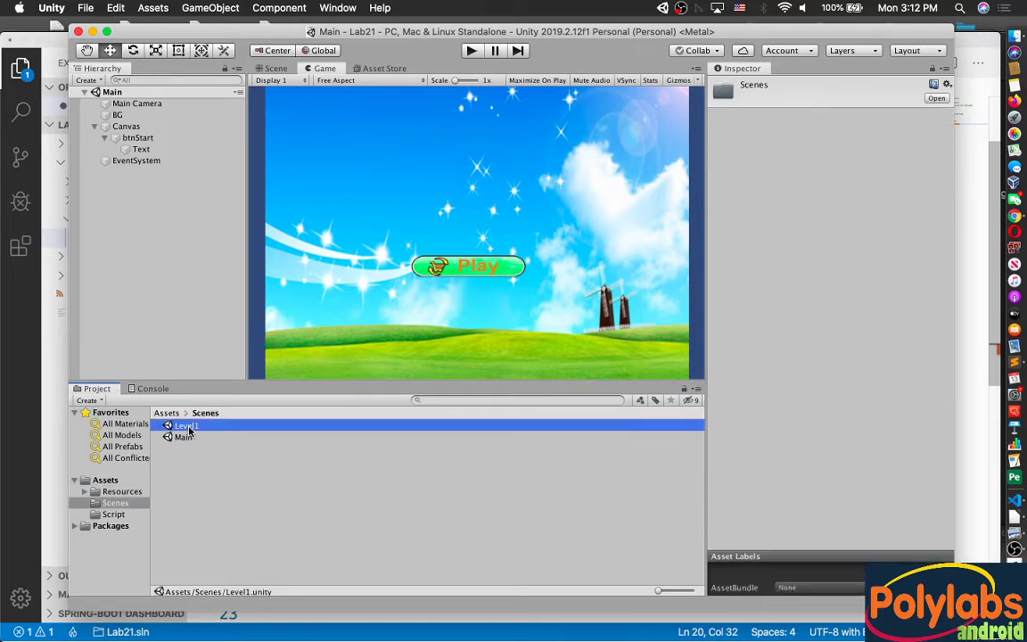
{"action": "right_click", "coordinate": [171, 426]}
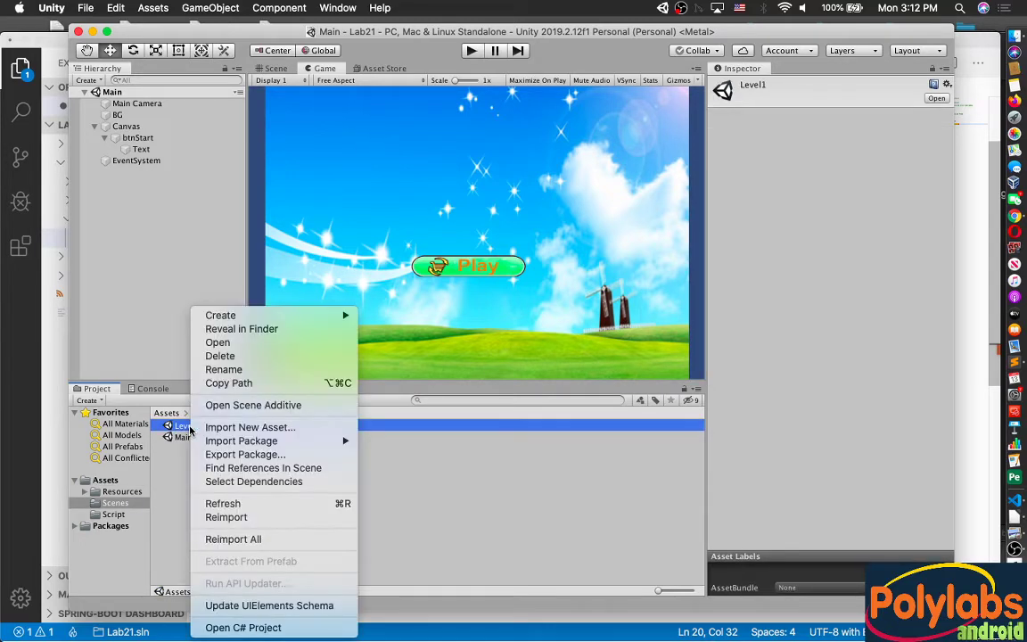
{"action": "left_click", "coordinate": [228, 369]}
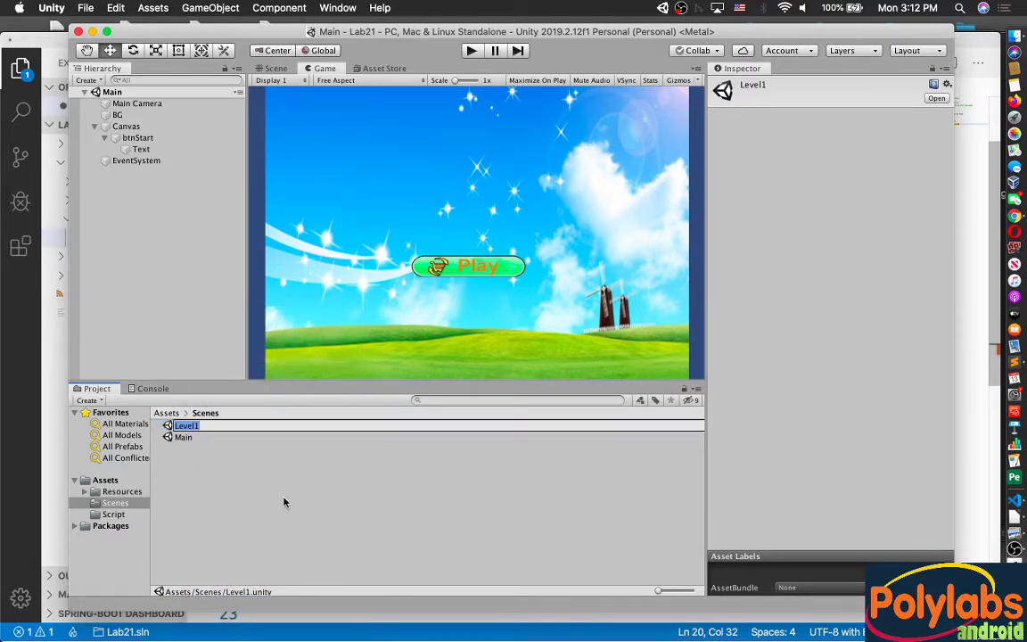
{"action": "key", "text": "Return"}
{"action": "key", "text": "super+Tab"}
Pass "Level1" to Application.LoadLevel, end the line with a semicolon, and save menu.cs.
{"action": "type", "text": "Level1"}
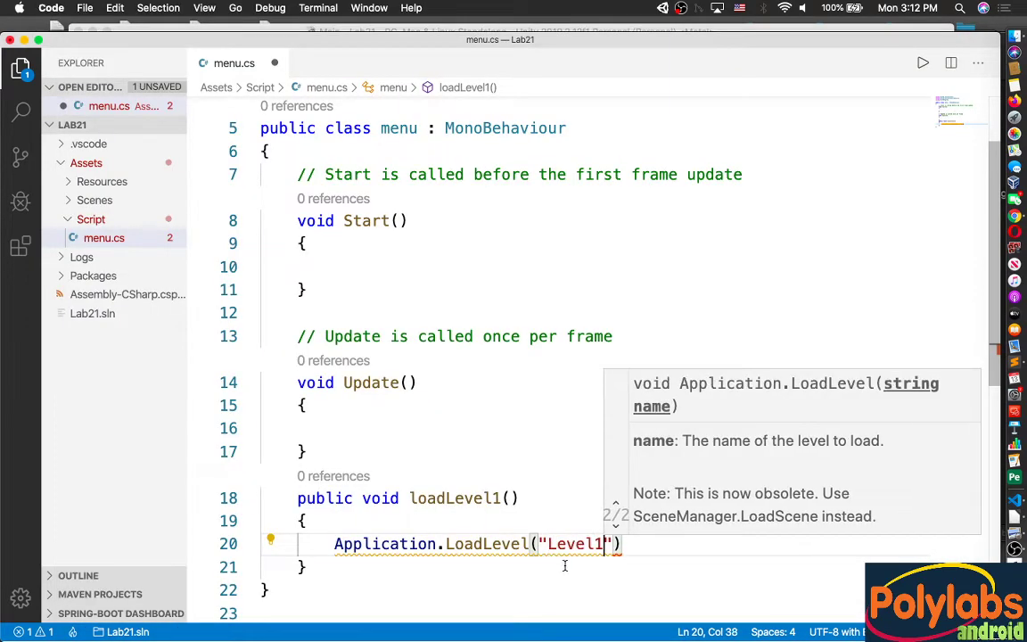
{"action": "key", "text": "End"}
{"action": "type", "text": ";"}
{"action": "key", "text": "super+s"}
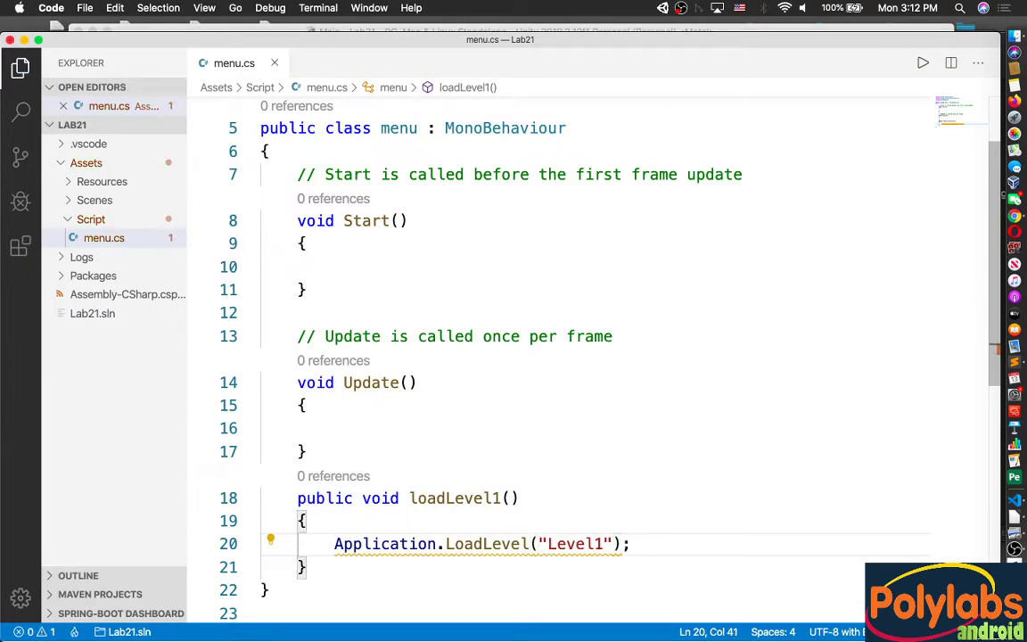
{"action": "scroll", "coordinate": [660, 538], "scroll_direction": "down", "scroll_amount": 3}
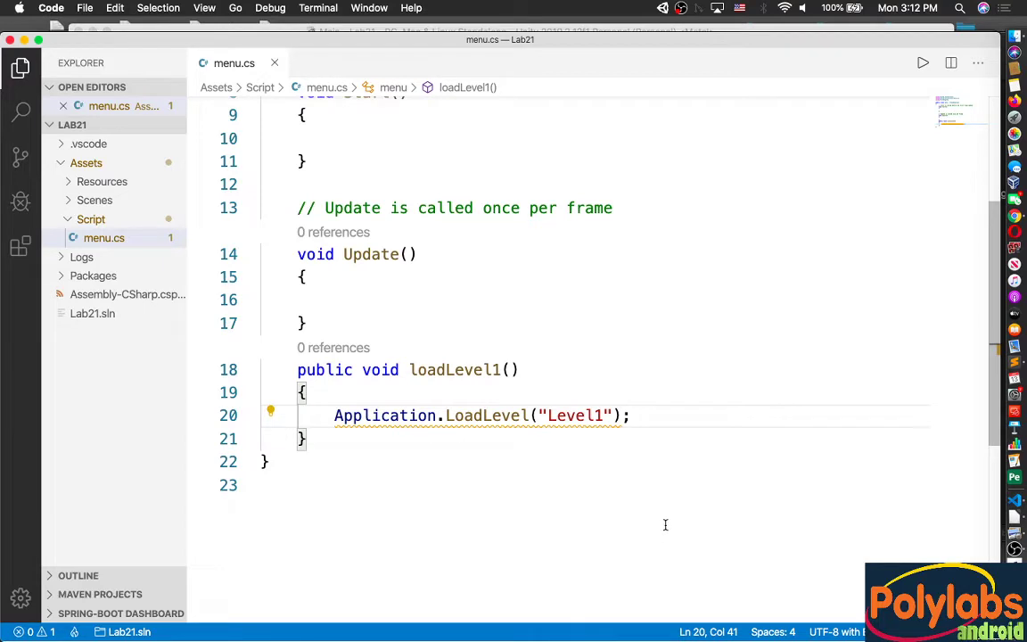
{"action": "scroll", "coordinate": [642, 521], "scroll_direction": "up", "scroll_amount": 2}
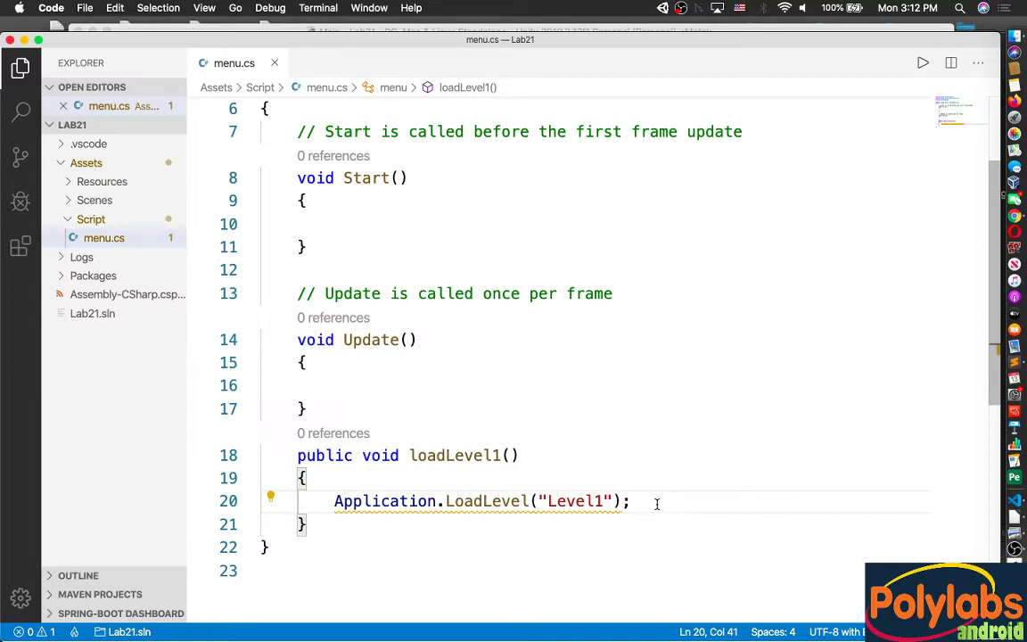
{"action": "key", "text": "super+Tab"}
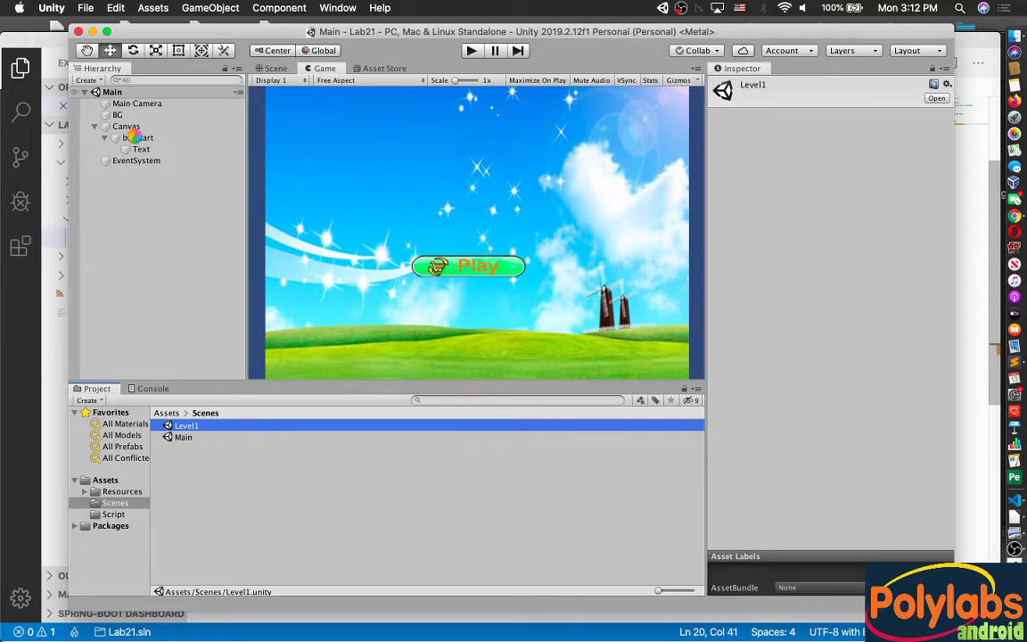
Widen the Inspector and add an On Click entry on btnStart targeting btnStart itself.
{"action": "left_click", "coordinate": [137, 139]}
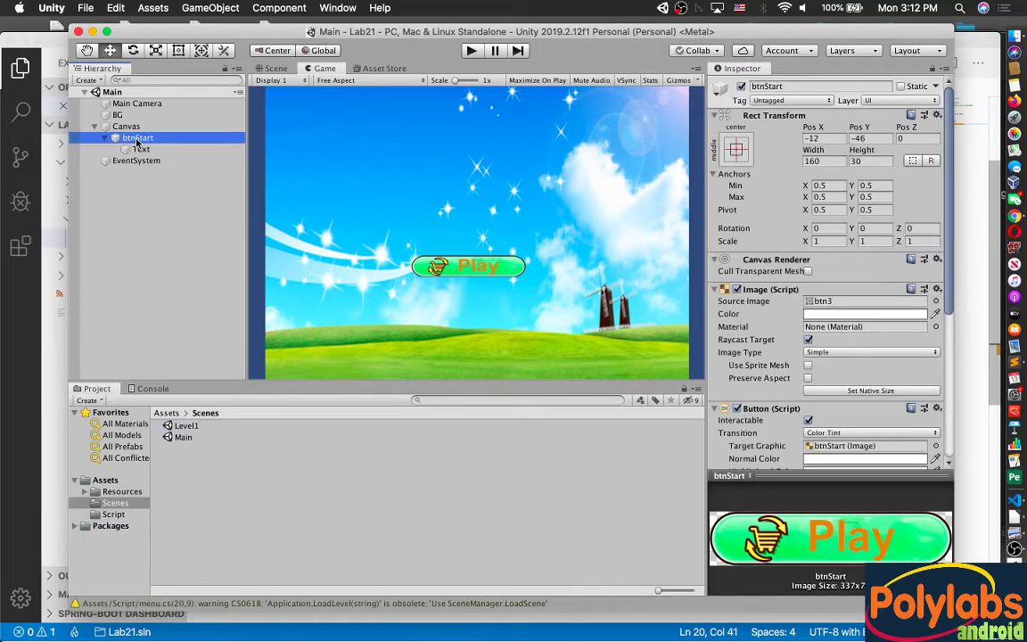
{"action": "scroll", "coordinate": [770, 332], "scroll_direction": "down", "scroll_amount": 5}
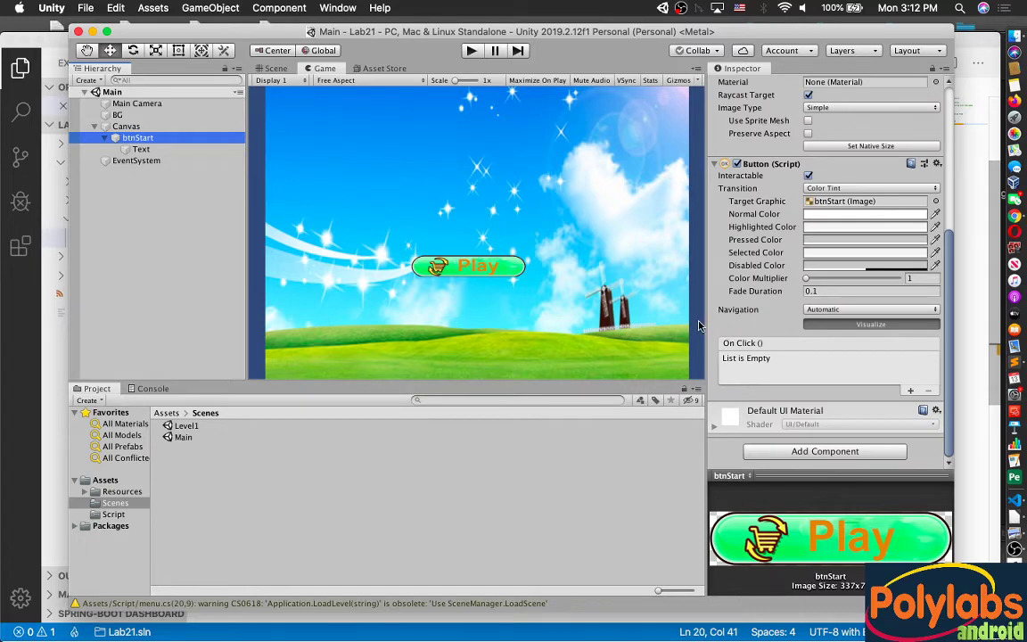
{"action": "left_click_drag", "start_coordinate": [704, 319], "coordinate": [569, 281]}
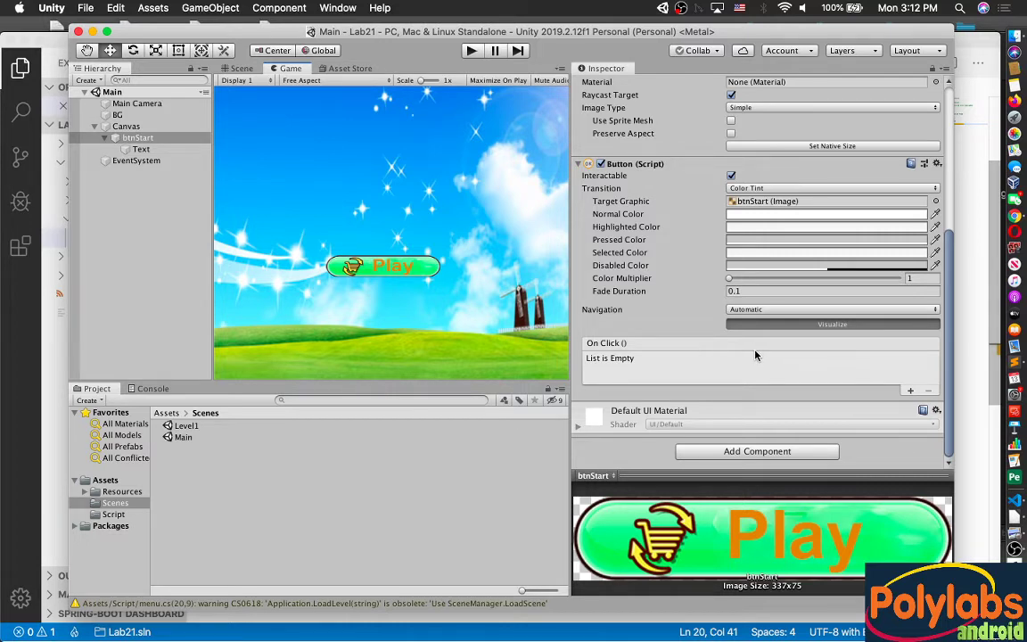
{"action": "left_click", "coordinate": [910, 391]}
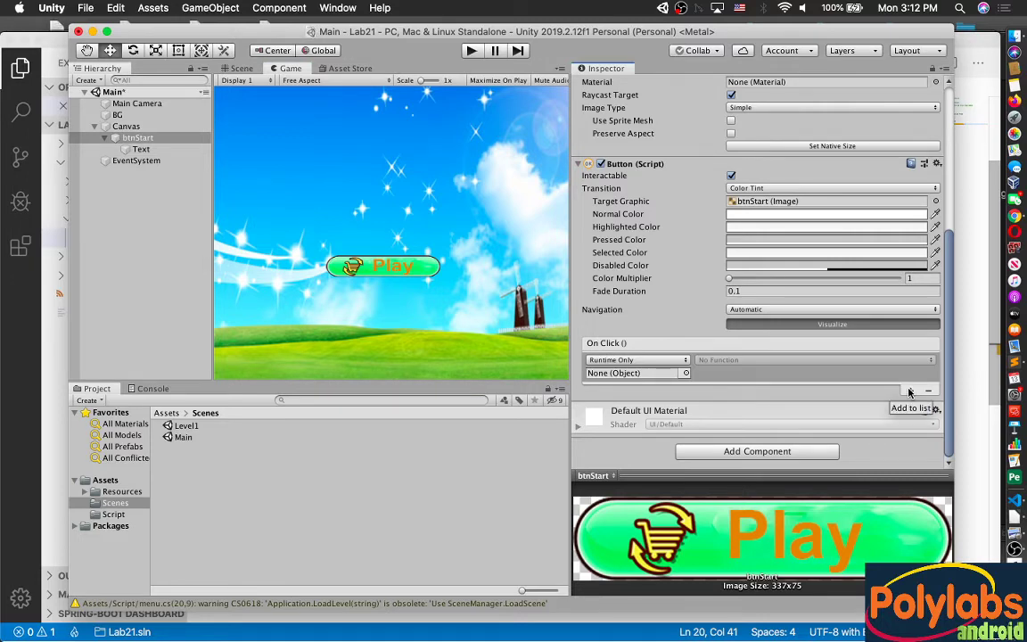
{"action": "left_click", "coordinate": [686, 373]}
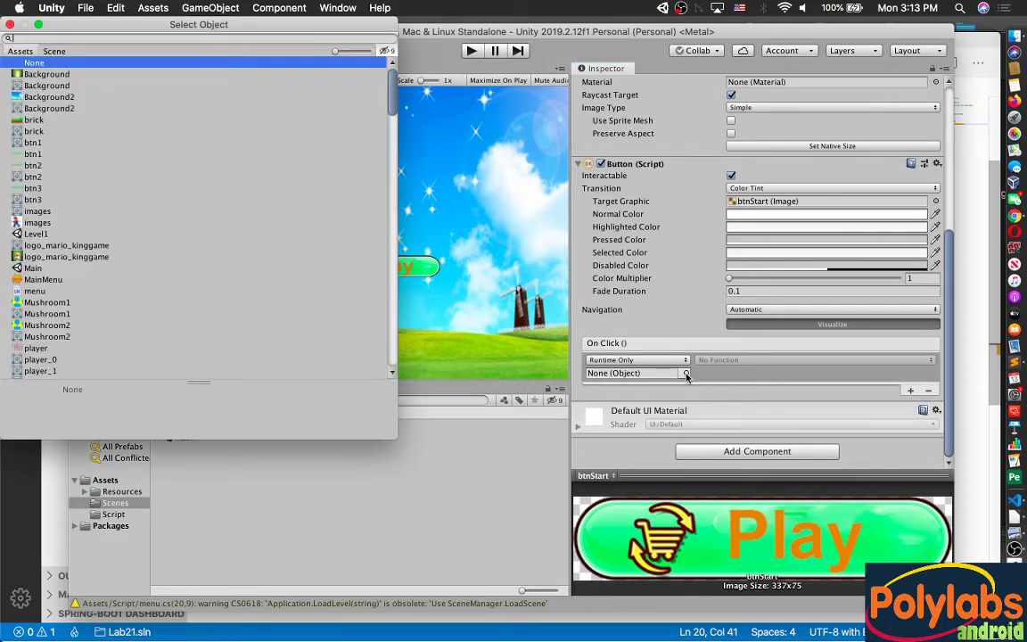
{"action": "left_click", "coordinate": [55, 52]}
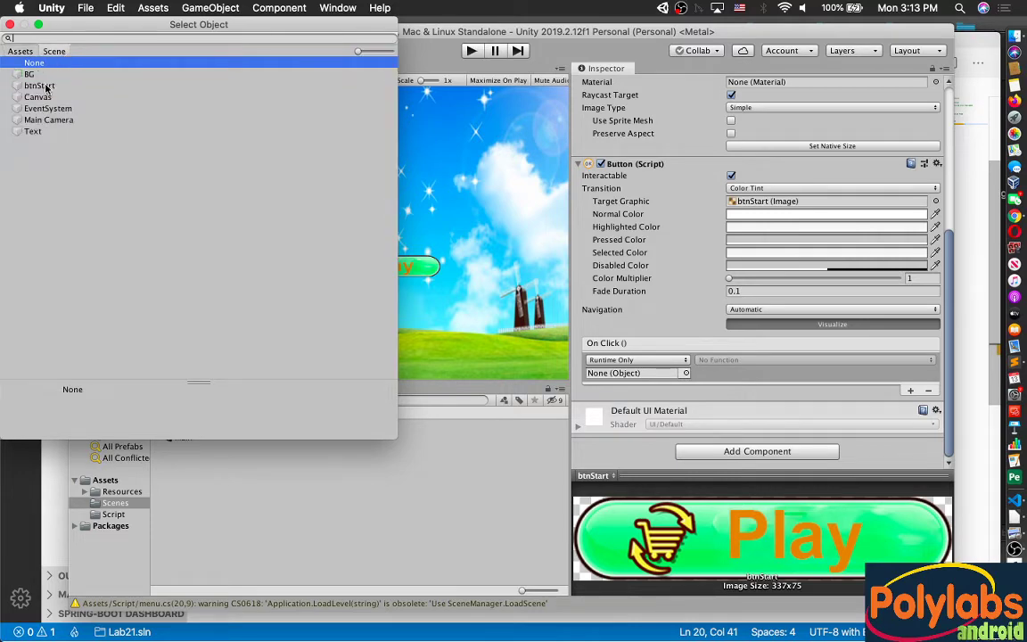
{"action": "left_click", "coordinate": [46, 88]}
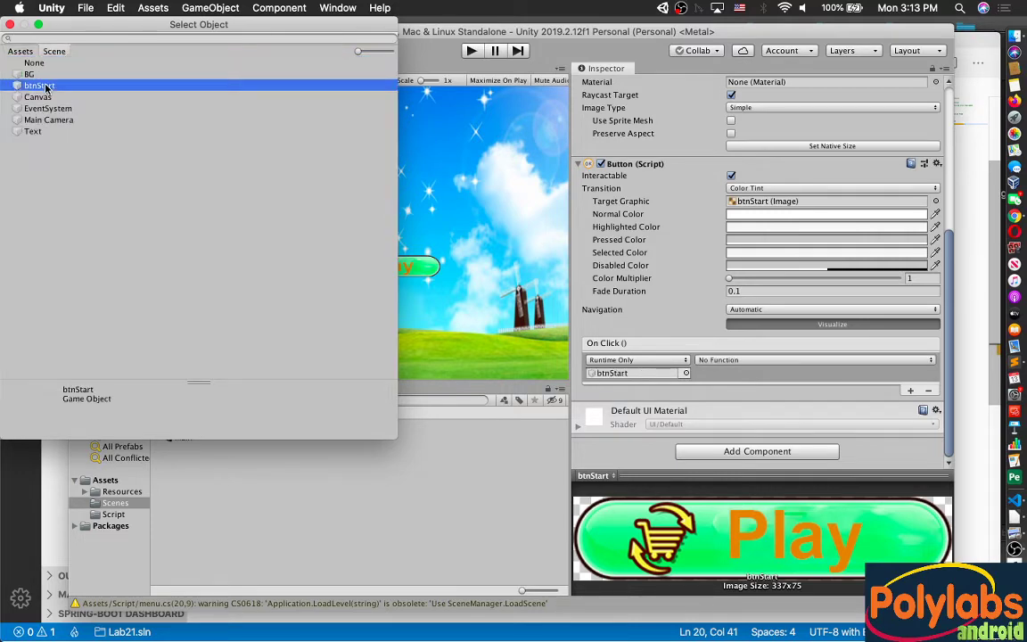
{"action": "left_click", "coordinate": [10, 24]}
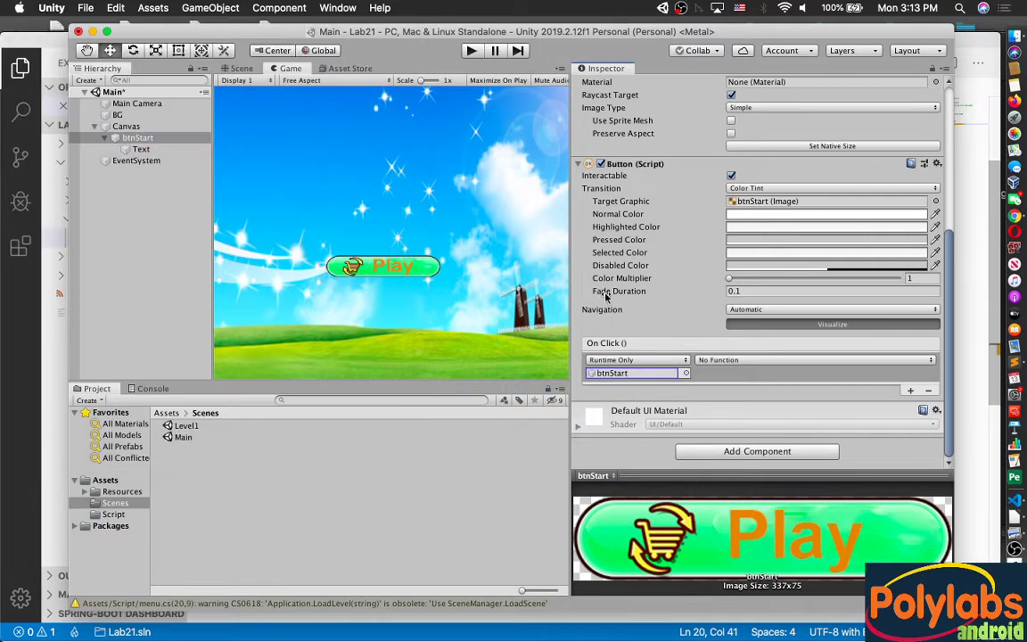
{"action": "left_click", "coordinate": [775, 361]}
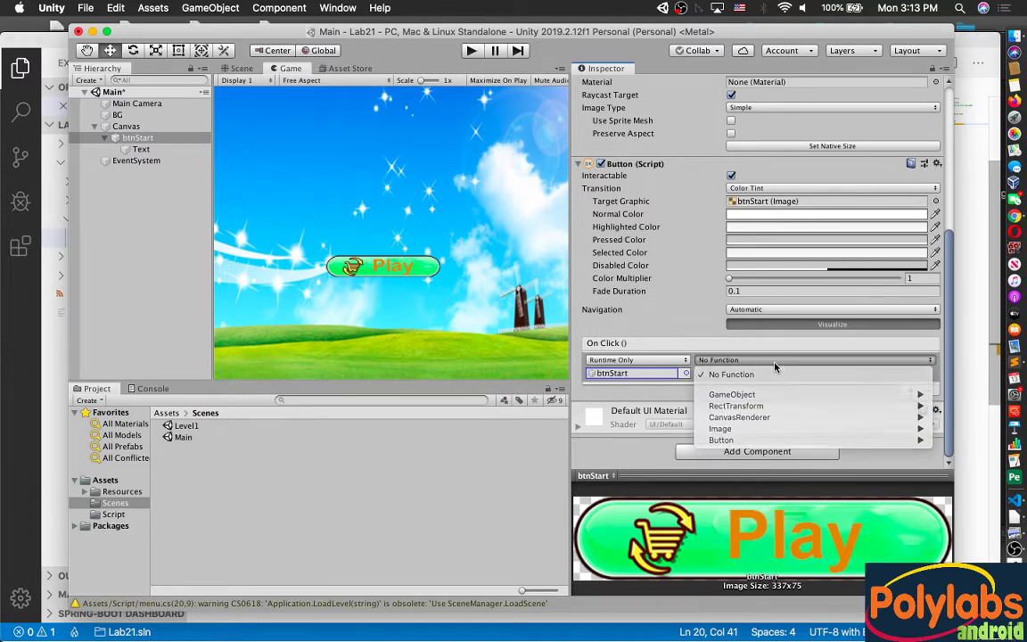
{"action": "left_click", "coordinate": [840, 359]}
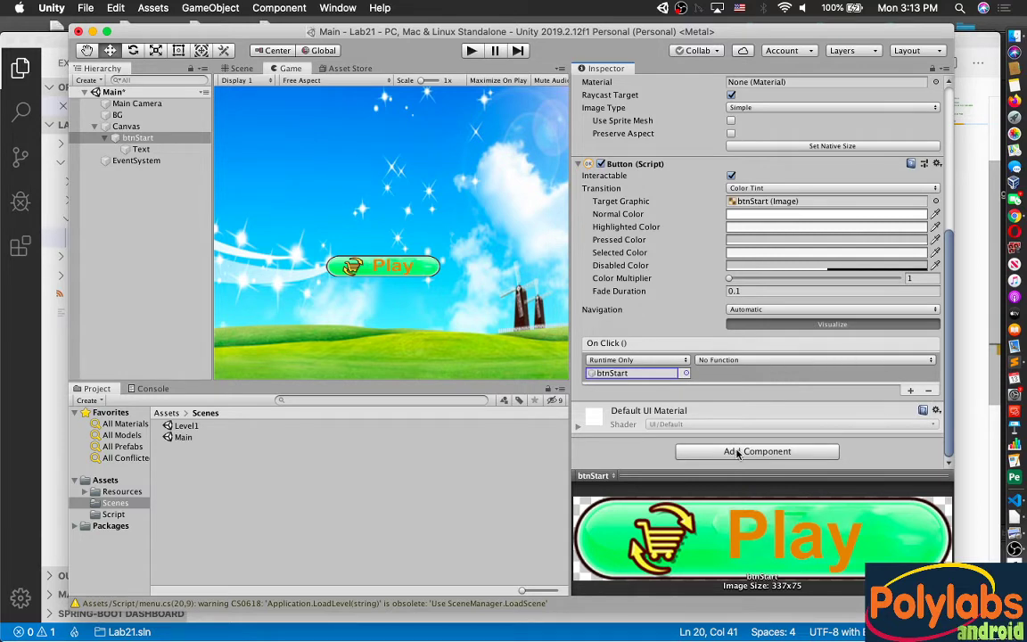
Add the Menu script component to btnStart by searching 'men' in Add Component.
{"action": "left_click", "coordinate": [172, 414]}
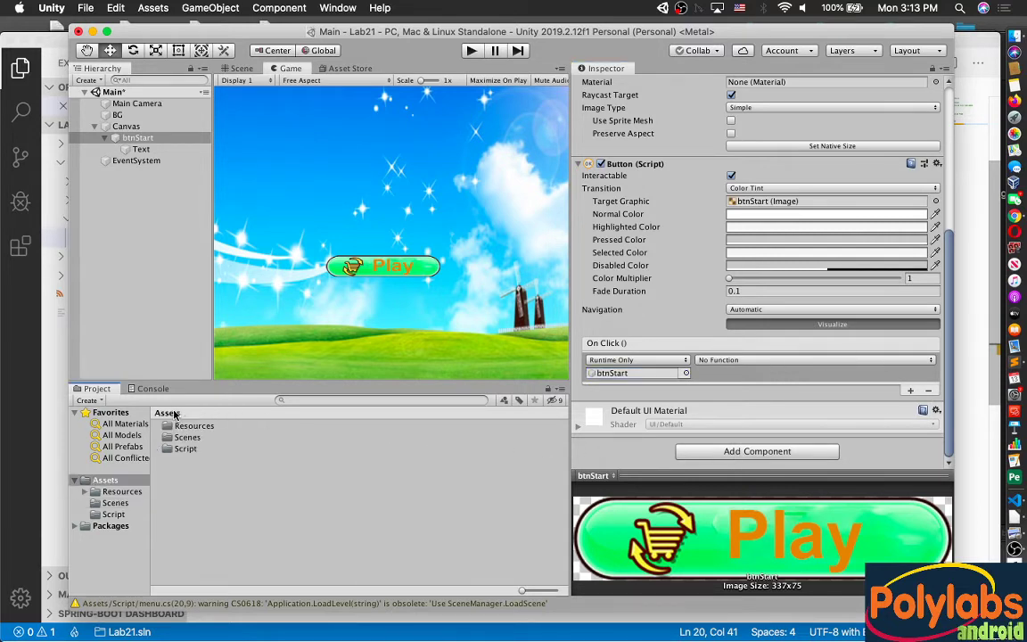
{"action": "left_click", "coordinate": [737, 453]}
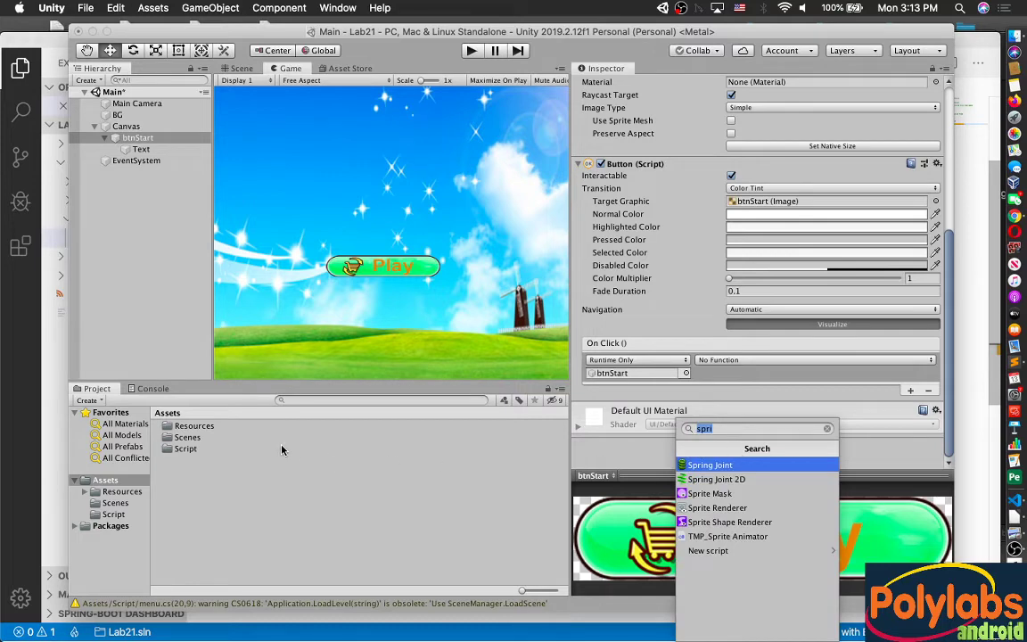
{"action": "double_click", "coordinate": [185, 448]}
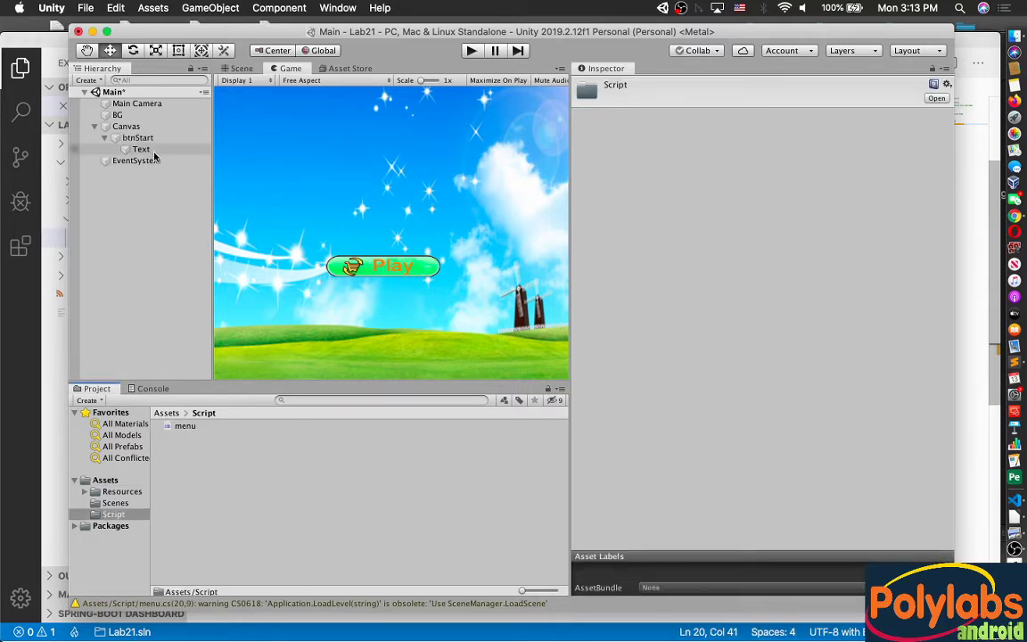
{"action": "left_click", "coordinate": [142, 138]}
{"action": "scroll", "coordinate": [749, 357], "scroll_direction": "down", "scroll_amount": 5}
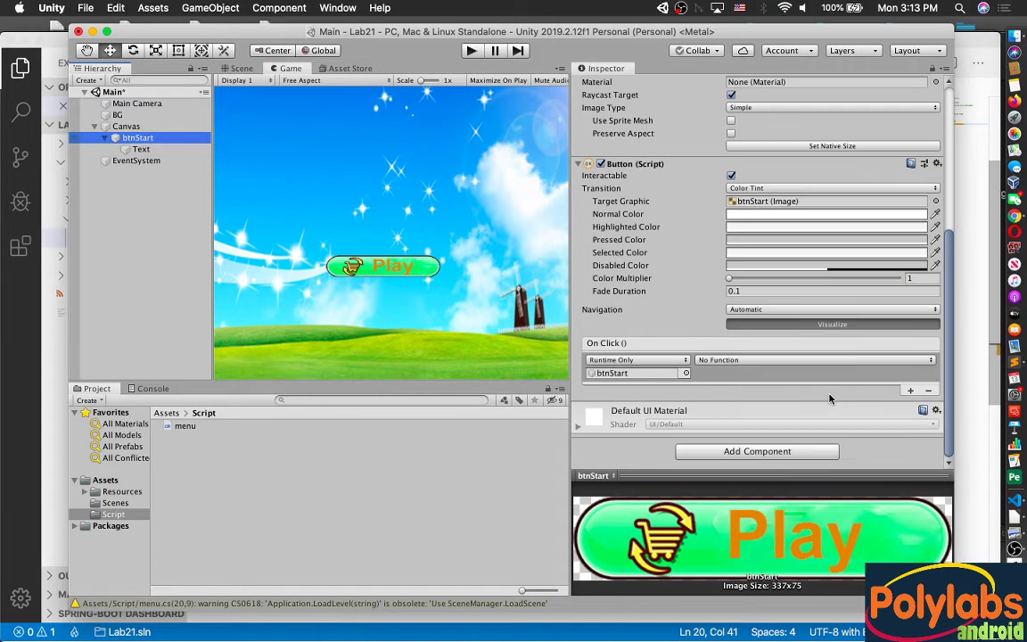
{"action": "left_click", "coordinate": [776, 451]}
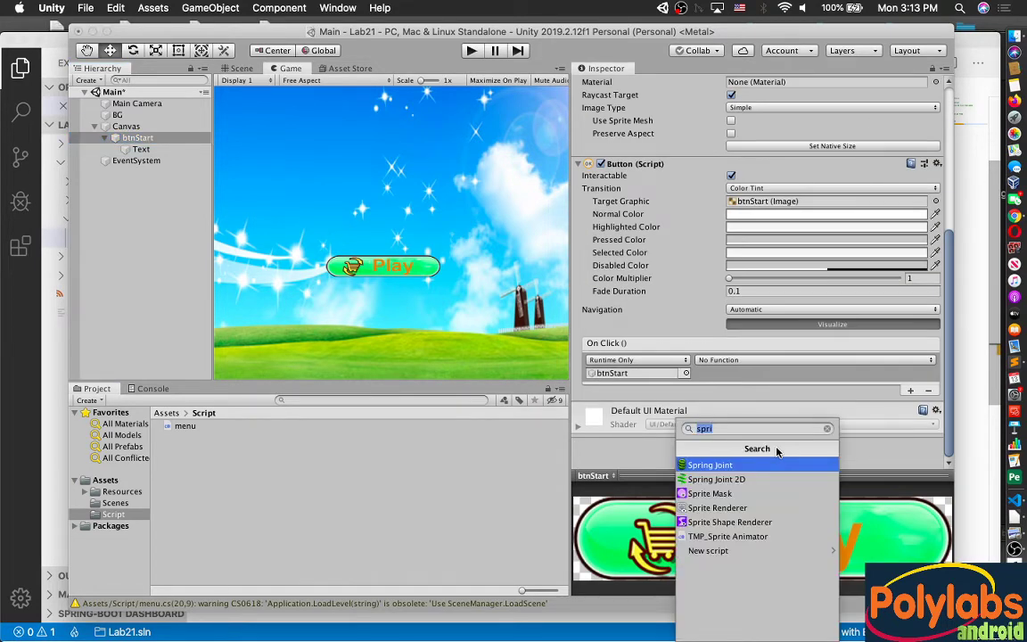
{"action": "type", "text": "men"}
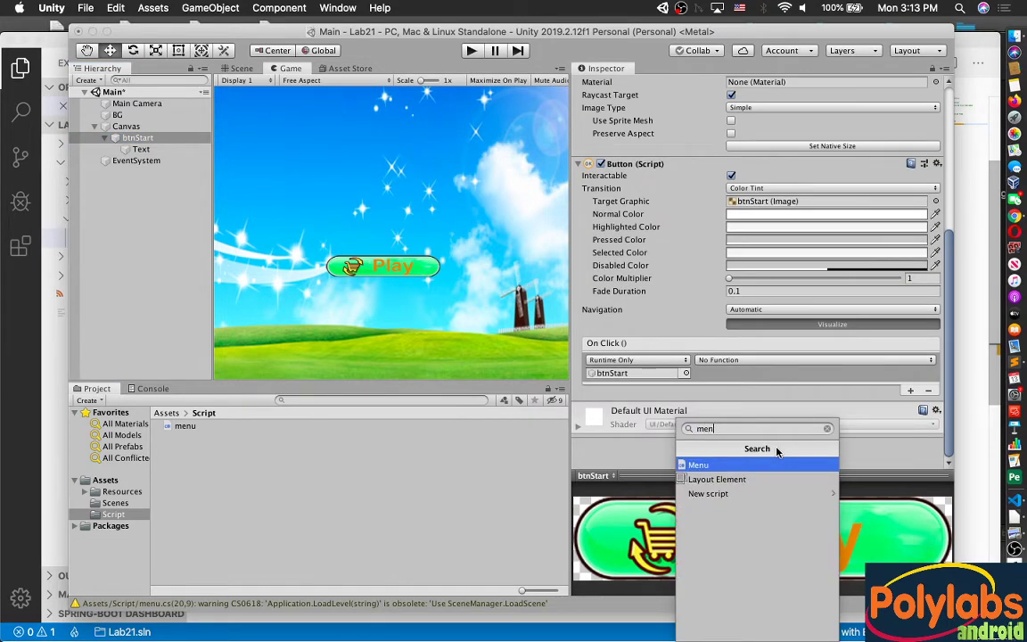
{"action": "left_click", "coordinate": [699, 465]}
{"action": "scroll", "coordinate": [758, 422], "scroll_direction": "down", "scroll_amount": 2}
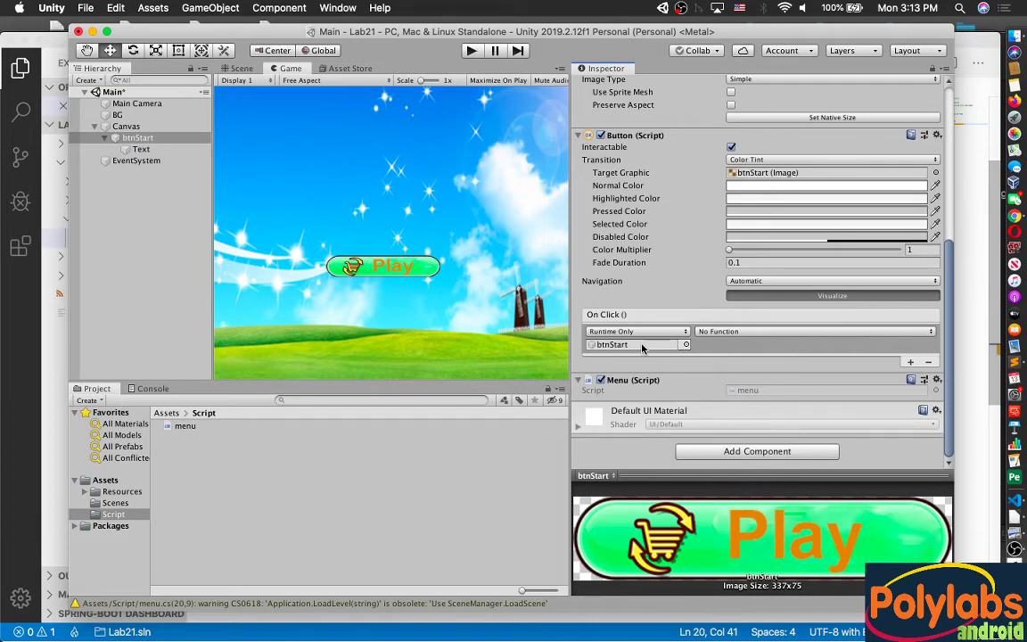
Set btnStart's On Click function to menu > loadLevel1() and save the Main scene.
{"action": "left_click", "coordinate": [734, 331]}
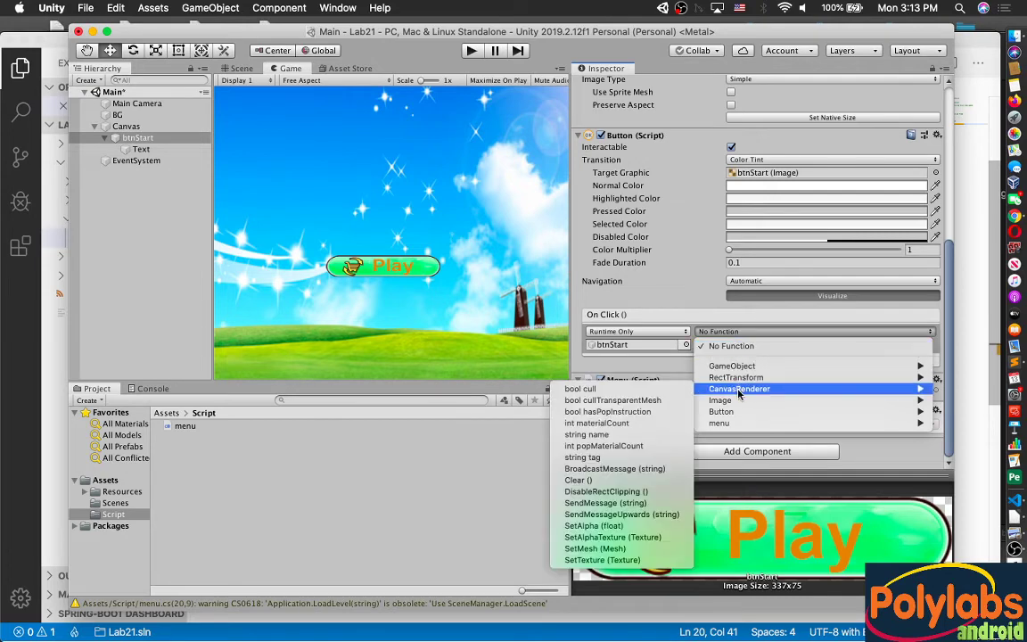
{"action": "mouse_move", "coordinate": [732, 424]}
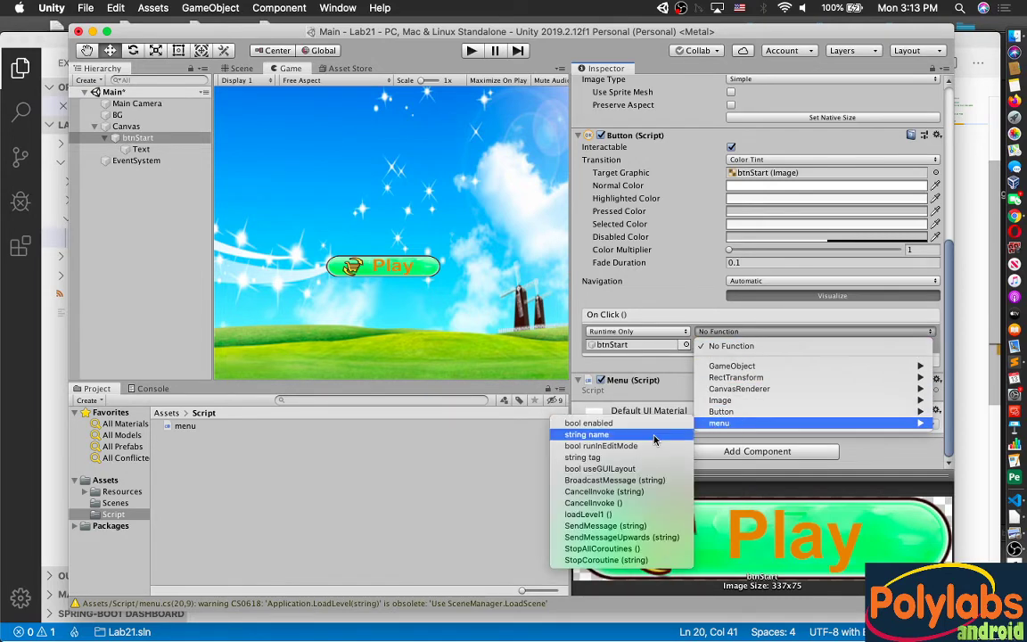
{"action": "left_click", "coordinate": [592, 514]}
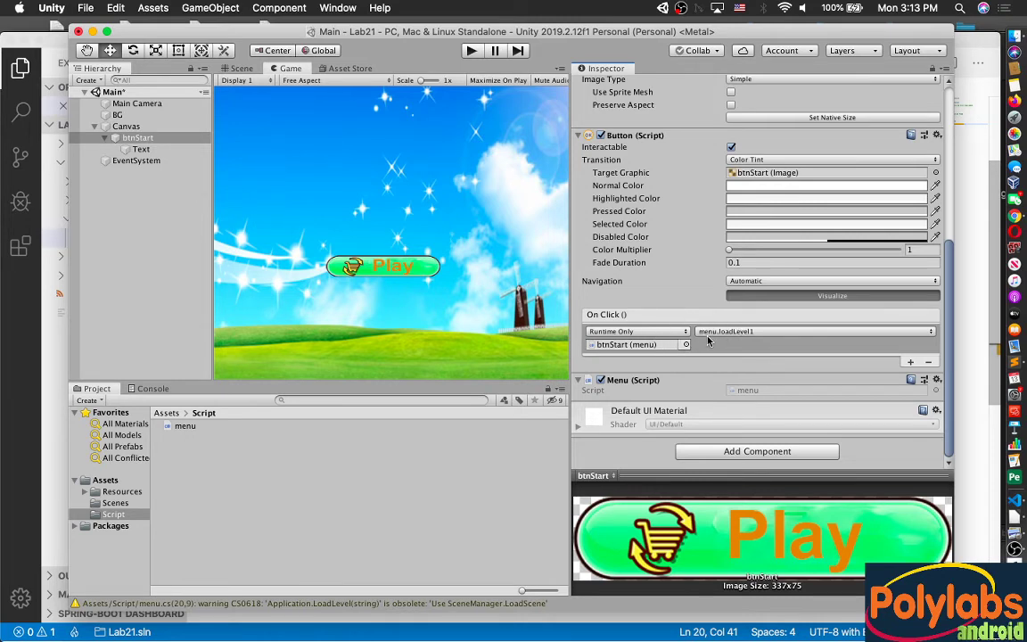
{"action": "key", "text": "super+s"}
Test in Play mode that the in-game Play button loads Level1, then pause and stop back to Main.
{"action": "left_click", "coordinate": [472, 50]}
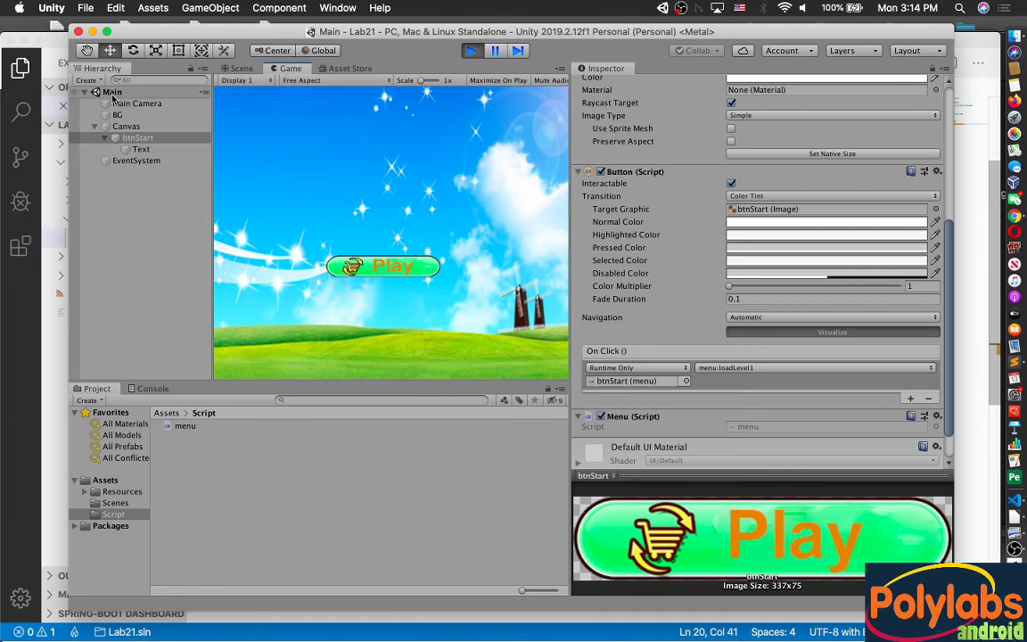
{"action": "left_click", "coordinate": [382, 270]}
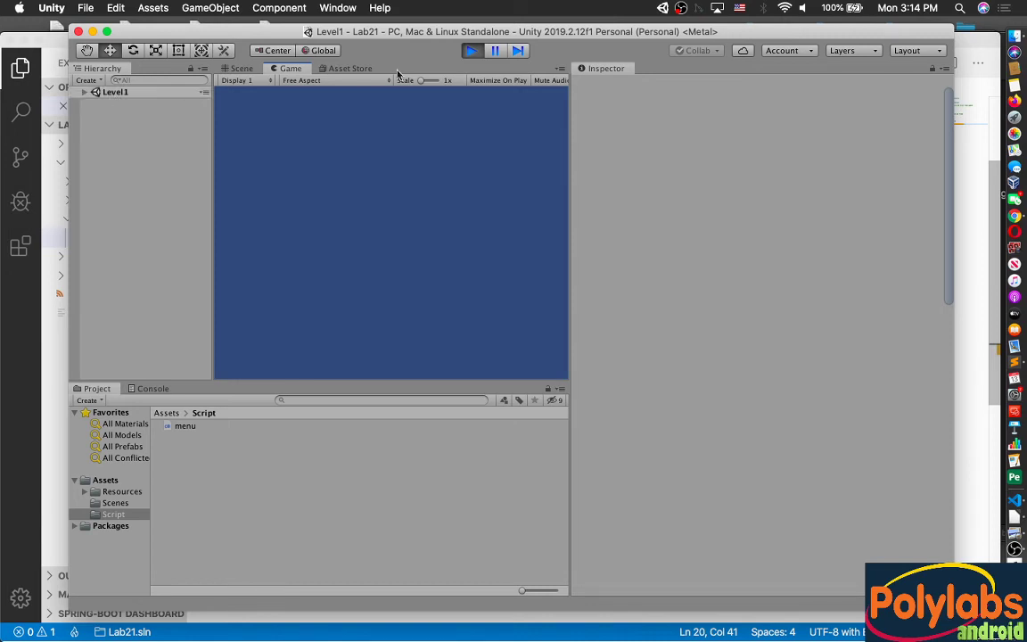
{"action": "left_click", "coordinate": [496, 52]}
{"action": "left_click", "coordinate": [475, 53]}
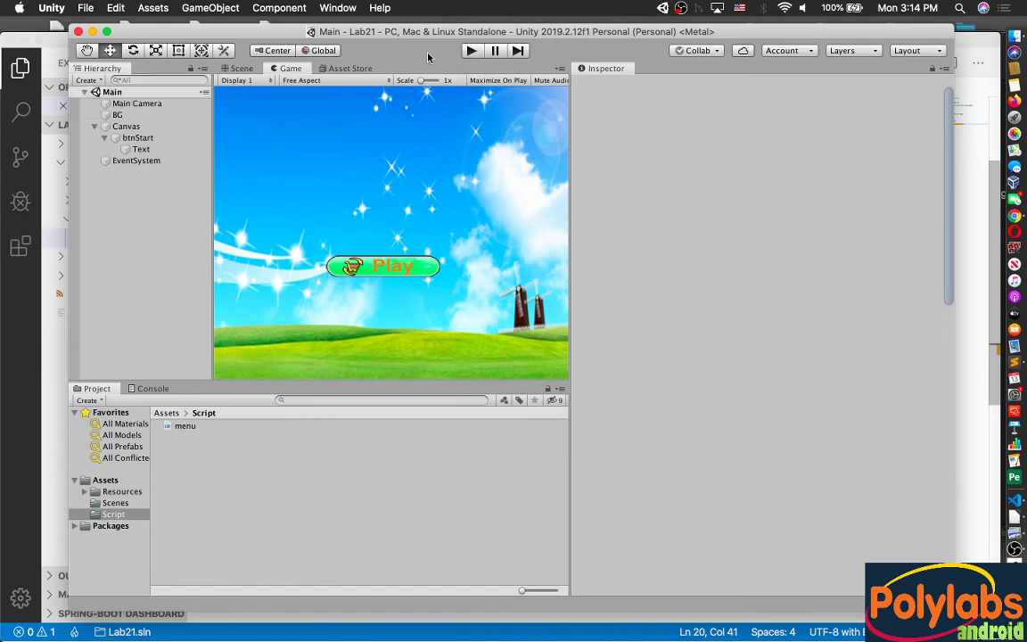
Repeat the Play-mode test so Level1 loads again, stop playing, and bring OBS to the front.
{"action": "left_click", "coordinate": [466, 53]}
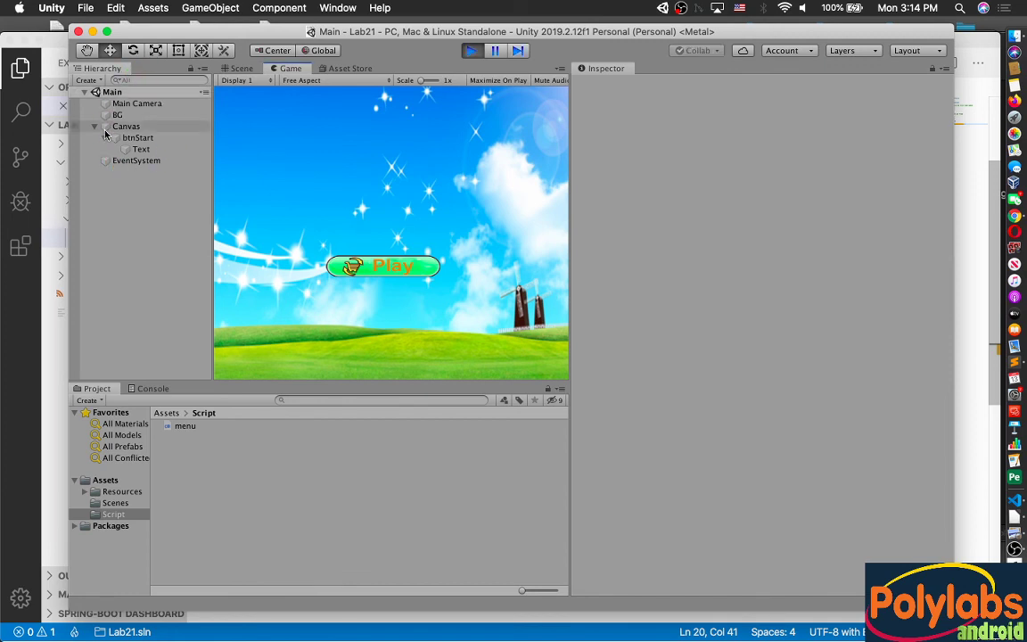
{"action": "left_click", "coordinate": [367, 265]}
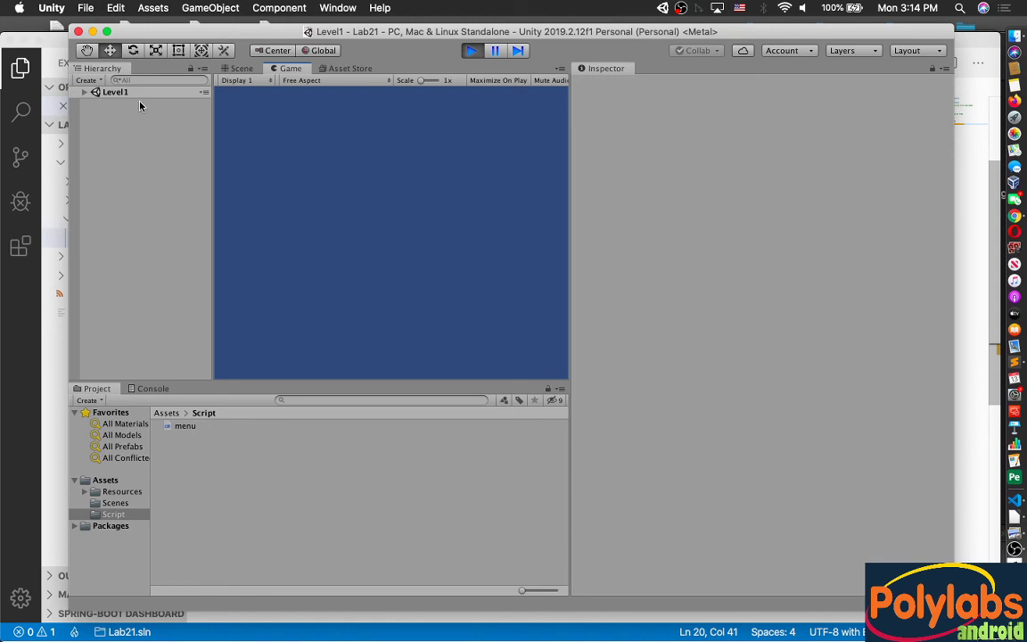
{"action": "left_click", "coordinate": [470, 51]}
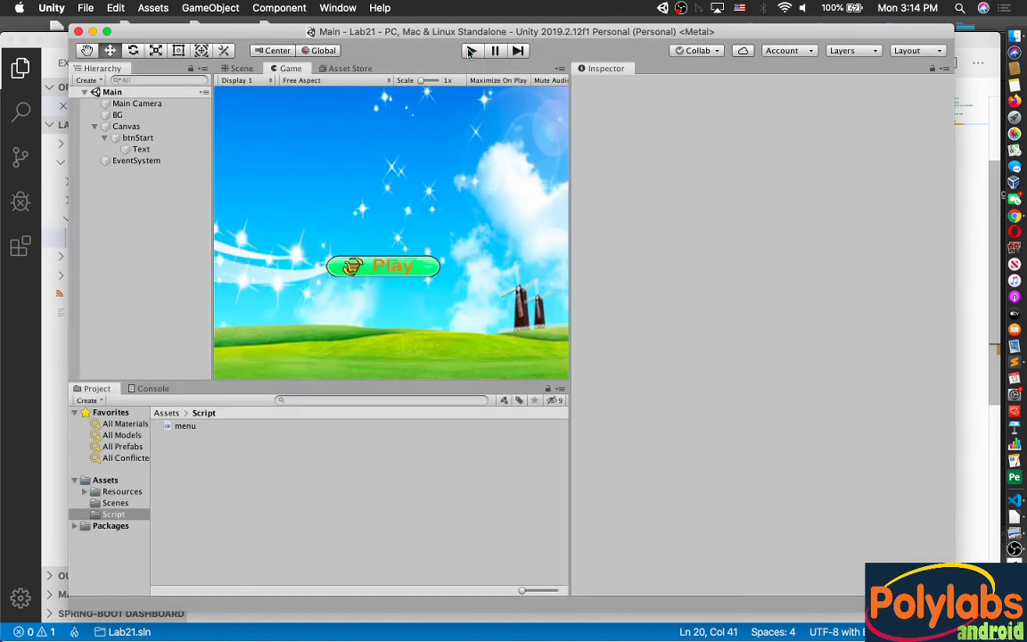
{"action": "left_click", "coordinate": [1015, 549]}
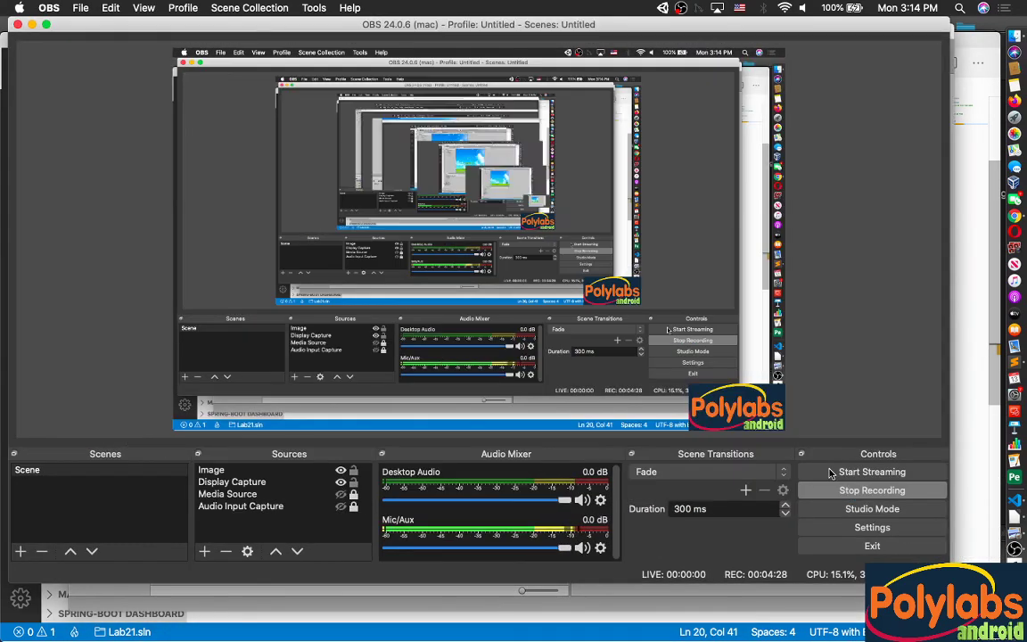